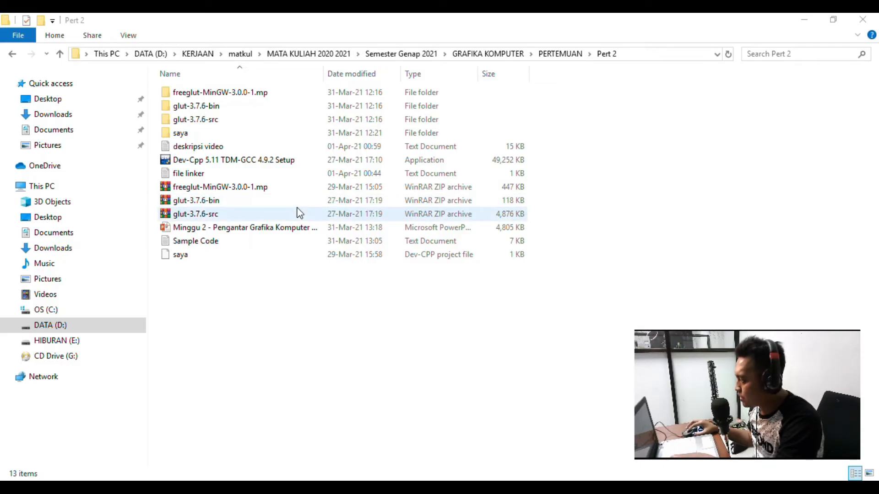
Install Dev-C++ 5.11 from its setup file with the Full install type and finish the setup wizard.
double_click(263, 161)
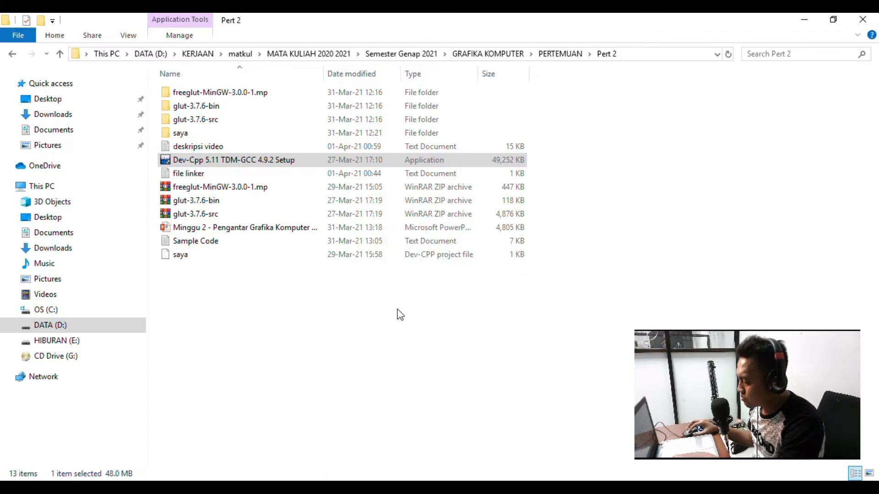
click(438, 281)
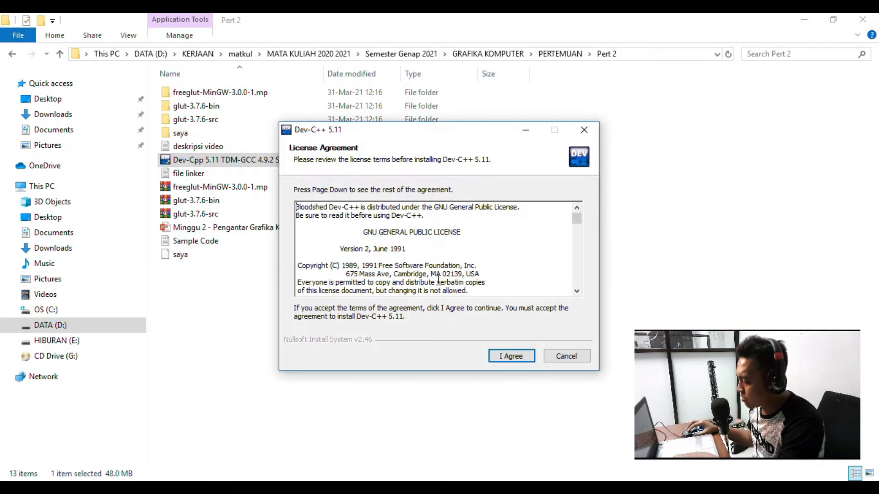
click(517, 356)
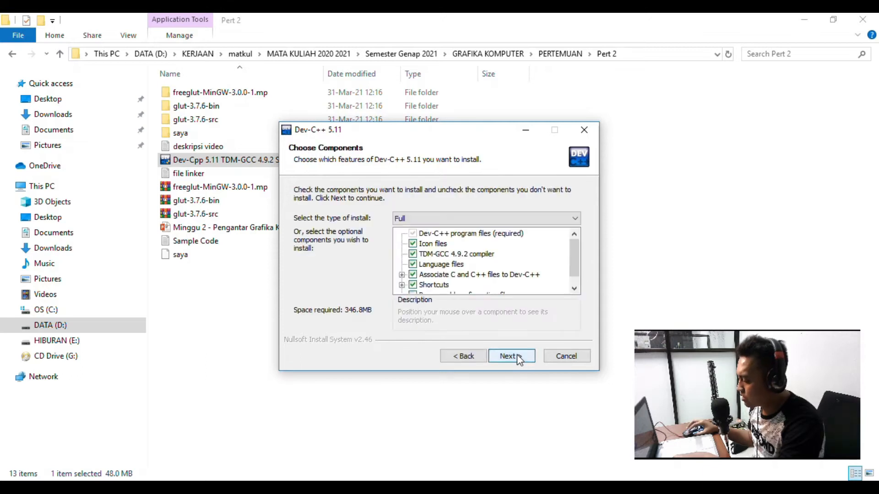
click(517, 355)
click(517, 355)
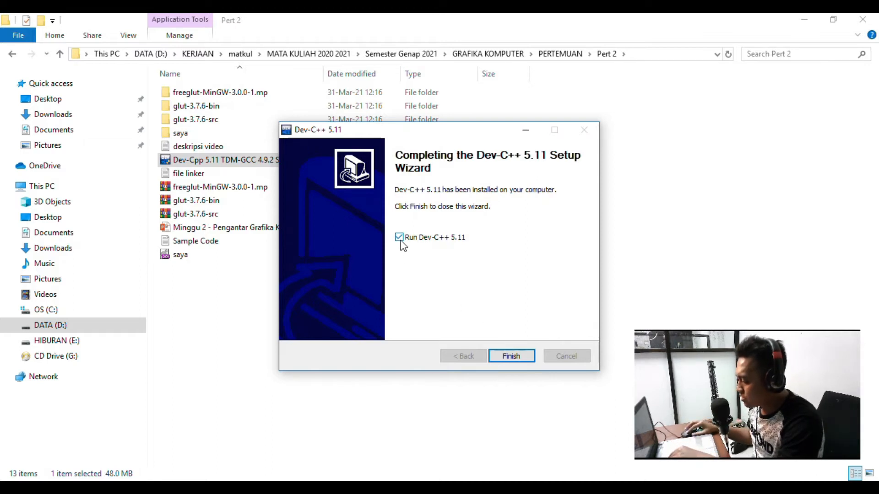
click(508, 356)
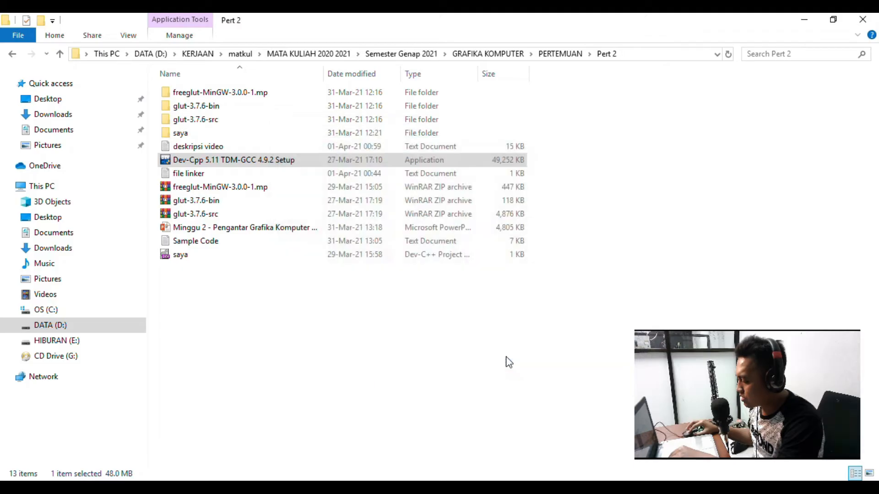
Open the freeglut folder inside the extracted freeglut-MinGW-3.0.0-1.mp folder.
click(224, 192)
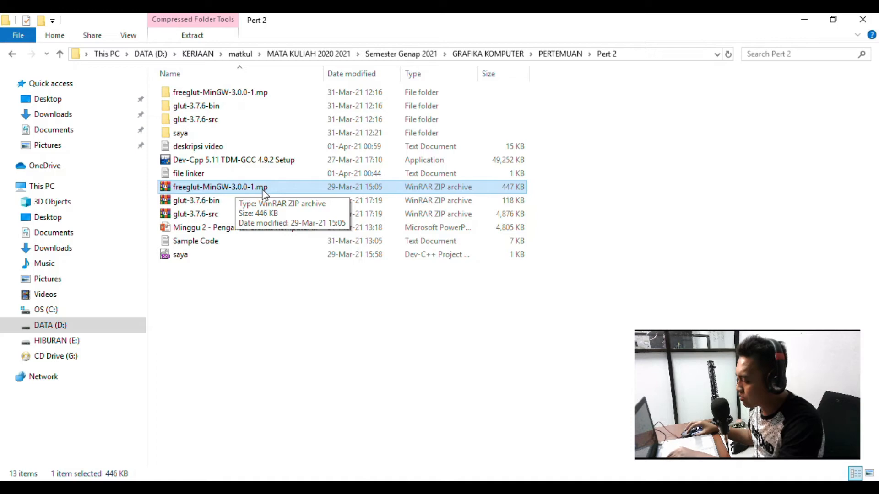
double_click(246, 92)
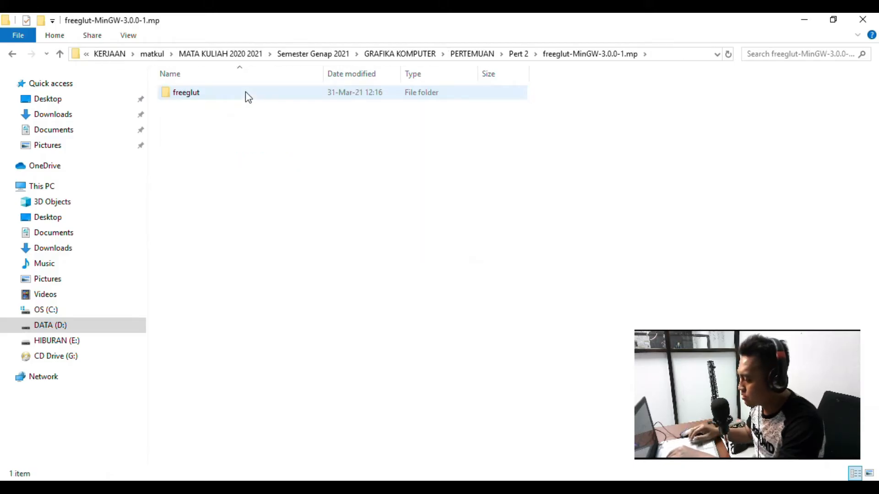
double_click(245, 92)
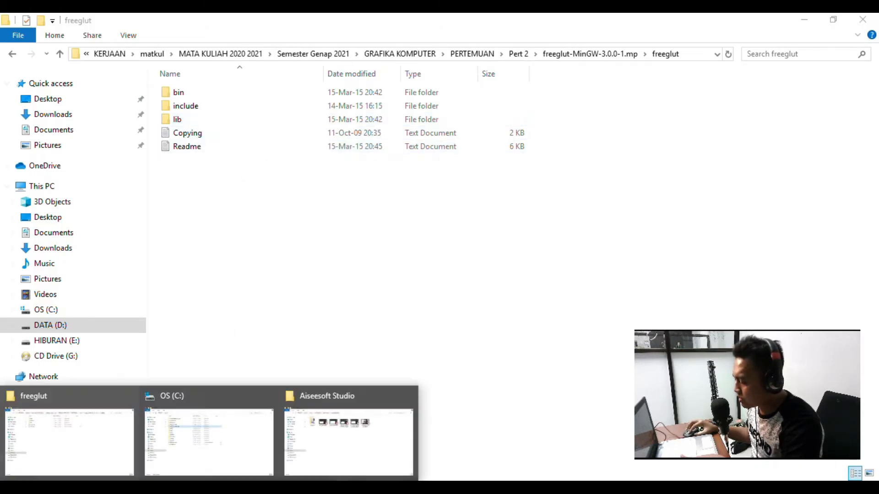
In the other Explorer window showing drive C:, open the Dev-Cpp folder in Program Files (x86).
click(210, 449)
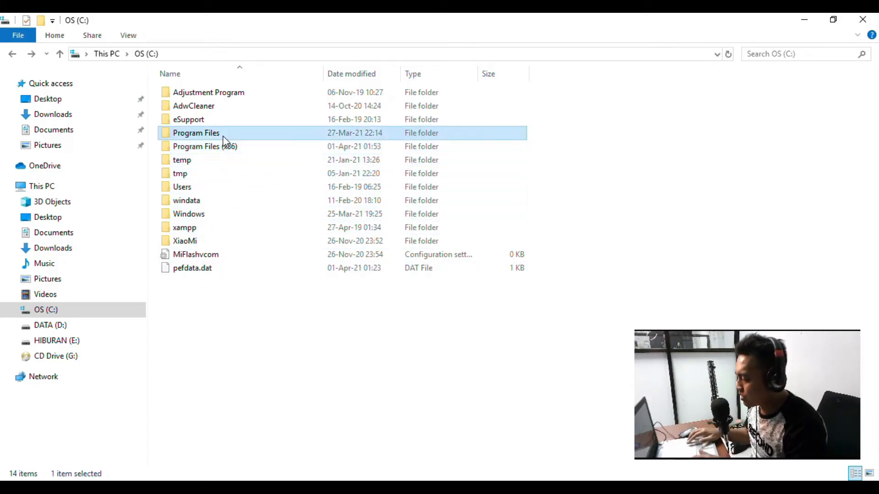
key(Return)
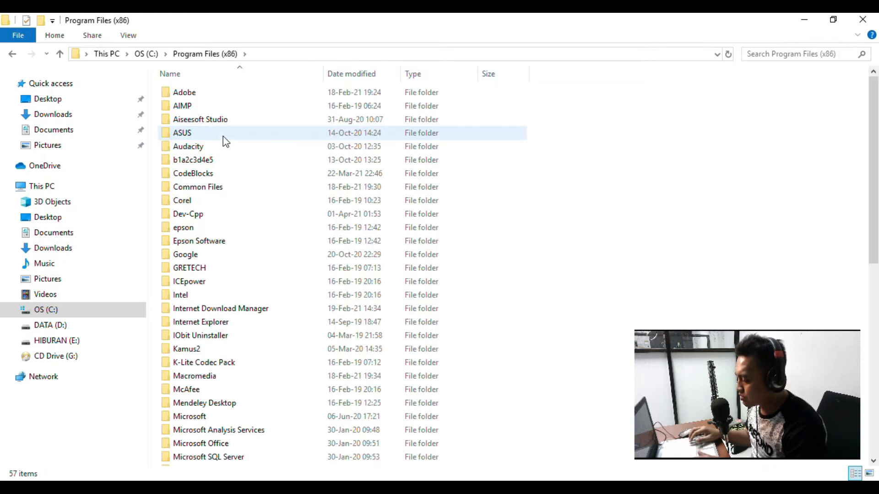
key(Down)
key(Down)
key(Down)
key(Down)
key(Down)
key(Down)
key(Down)
key(Down)
key(Down)
key(Down)
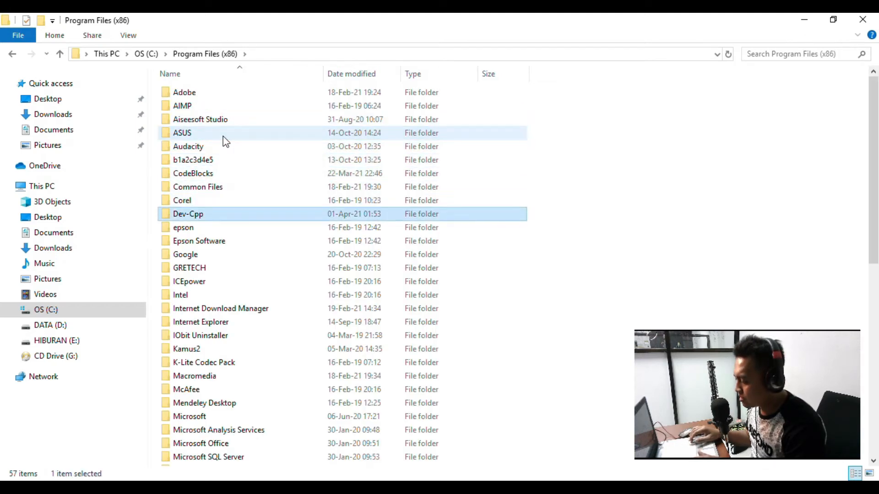
key(Return)
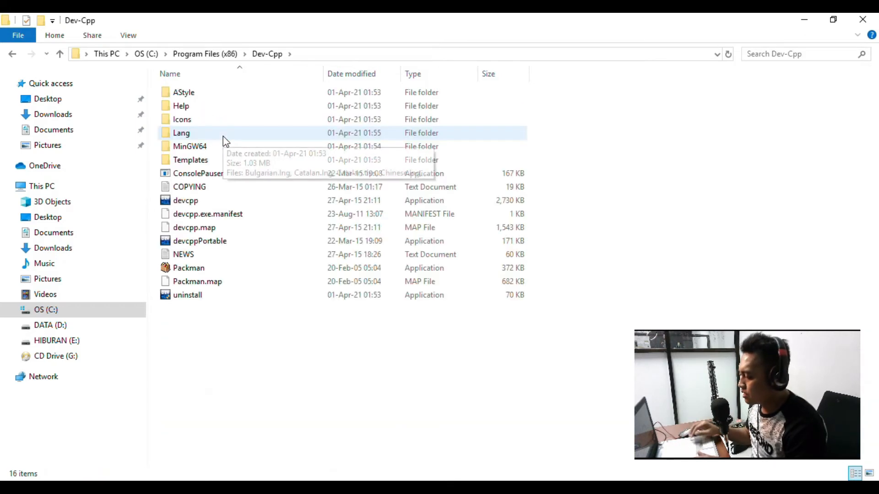
Open the MinGW64 folder inside the Dev-Cpp installation folder.
key(Down)
key(Down)
key(Down)
key(Down)
key(Down)
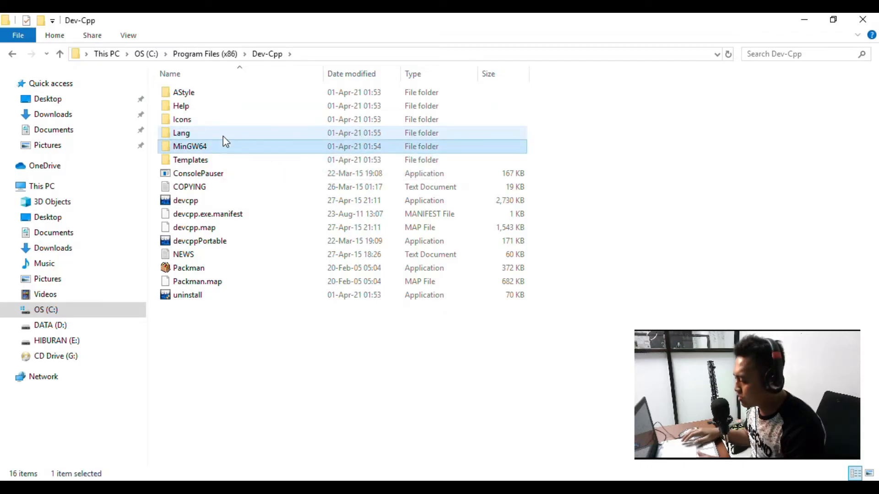
key(Return)
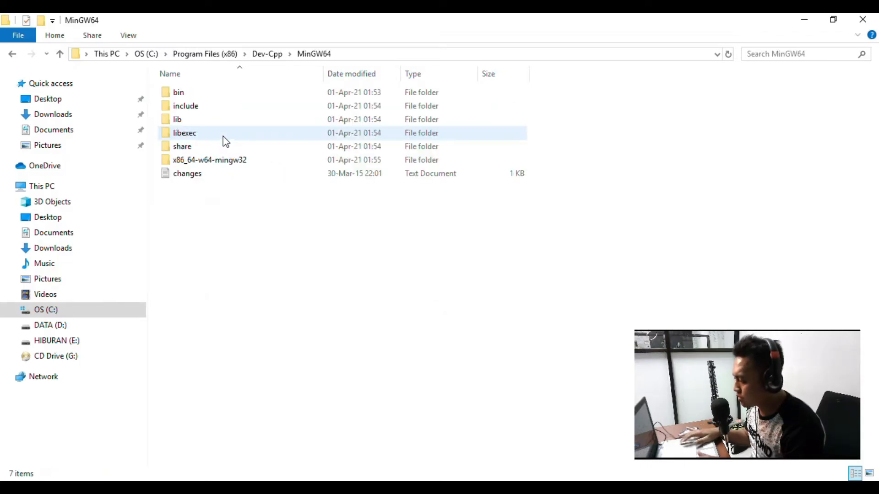
Open the x86_64-w64-mingw32 folder inside MinGW64.
key(Down)
key(Down)
key(Down)
key(Down)
key(Down)
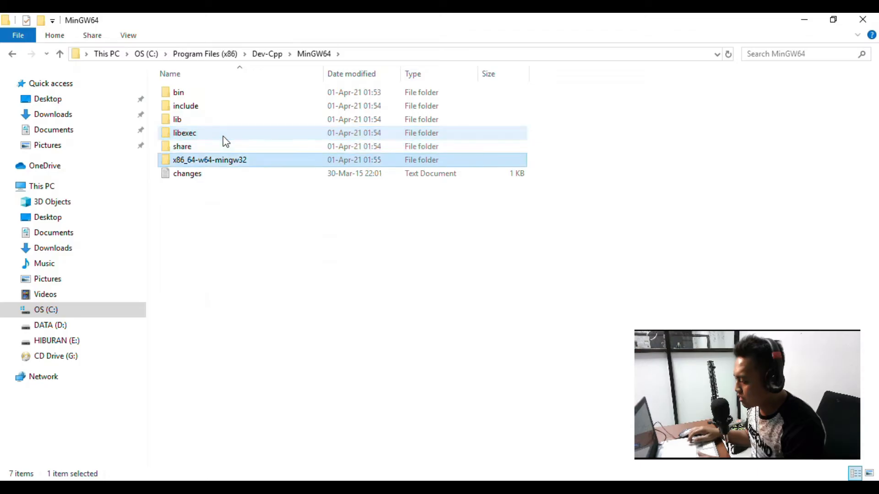
key(Up)
key(Up)
key(Down)
key(Down)
key(Down)
key(Up)
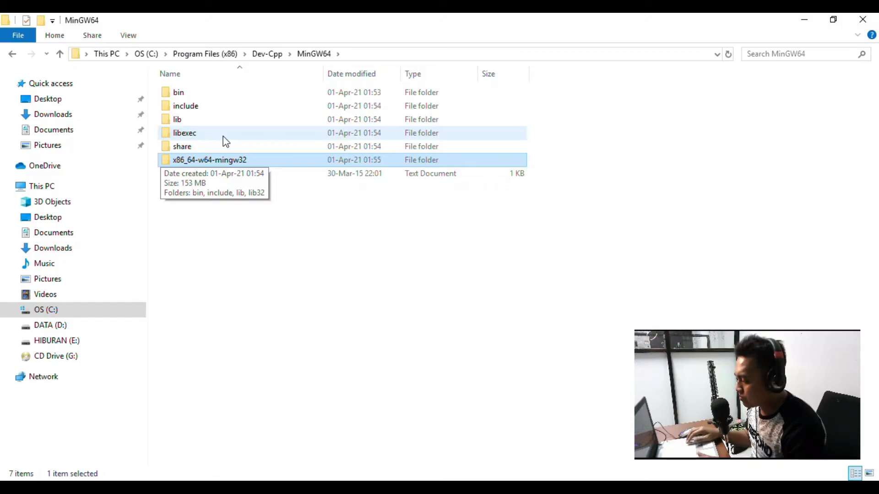
key(Return)
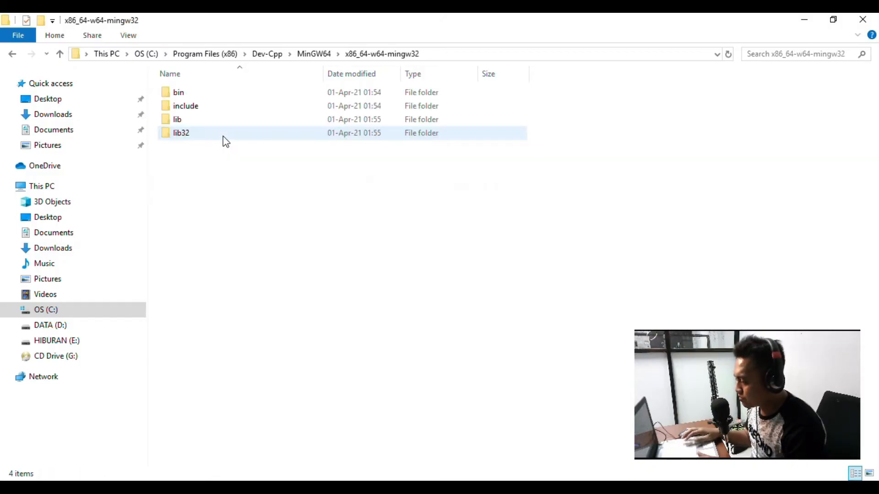
key(Down)
key(Down)
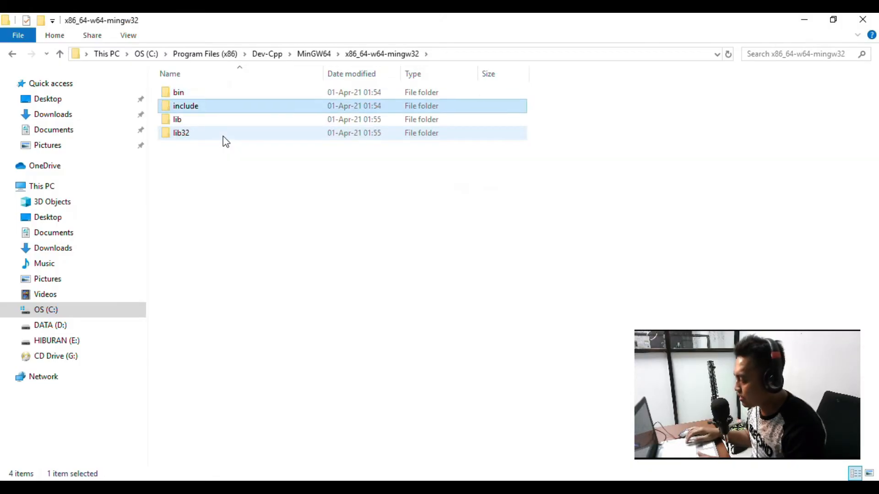
key(Up)
key(Down)
key(Down)
key(Up)
key(Up)
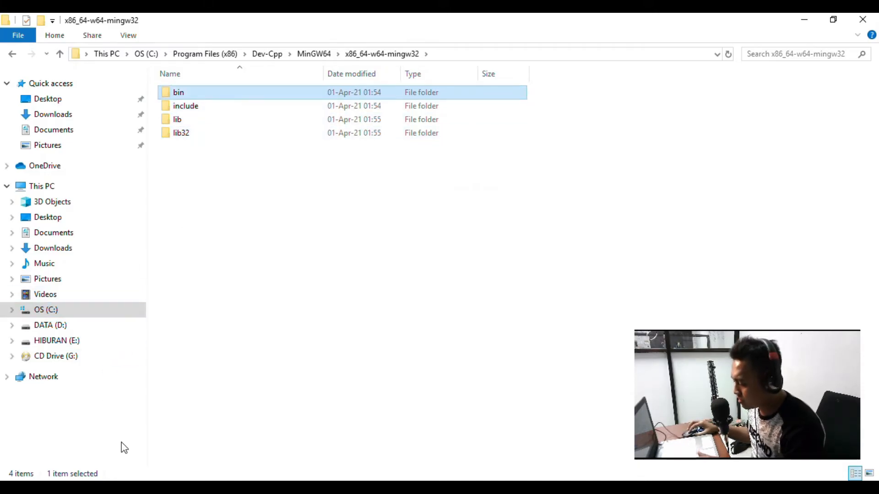
Restore the freeglut and x86_64-w64-mingw32 folder windows from full screen and arrange them side by side.
key(super+Down)
key(super+Down)
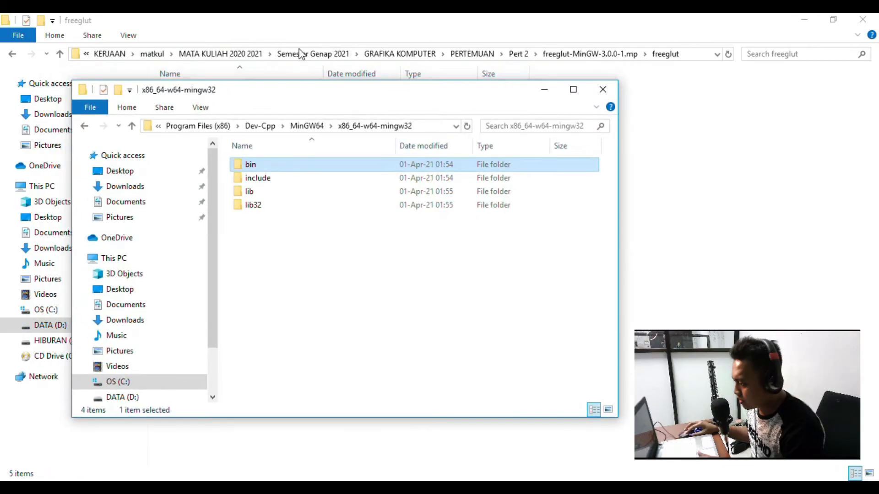
click(314, 54)
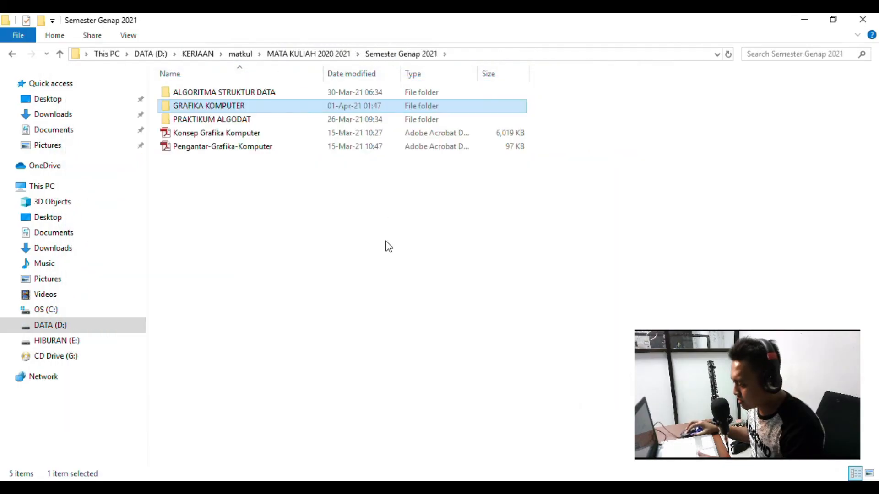
key(alt+Left)
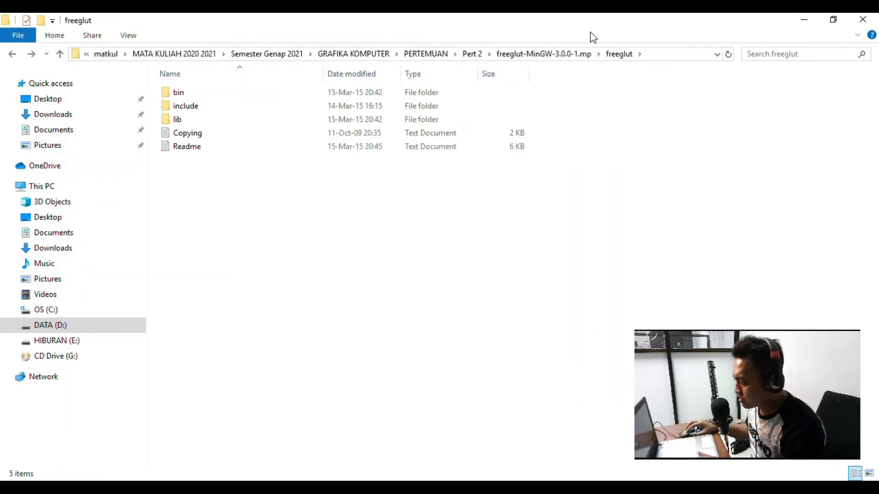
double_click(583, 19)
drag(436, 82, 691, 89)
click(583, 218)
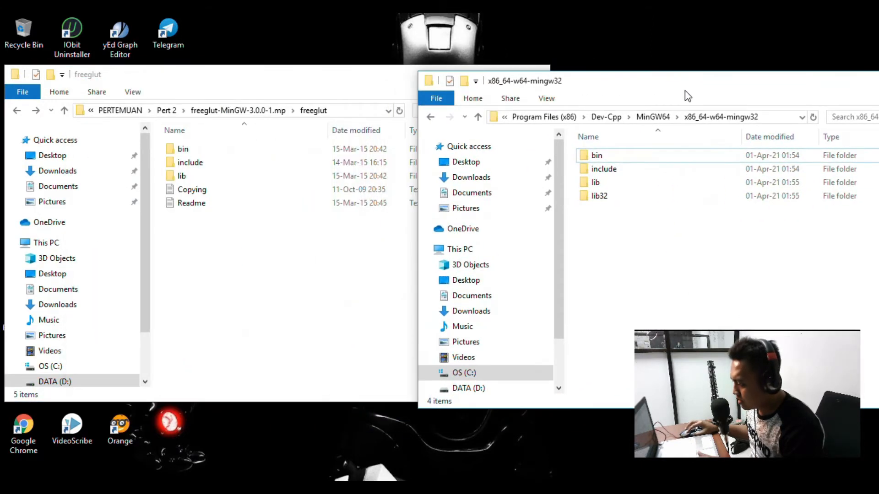
Open the include folder of x86_64-w64-mingw32 and swap the places of the two folder windows, keeping both file lists visible.
click(610, 174)
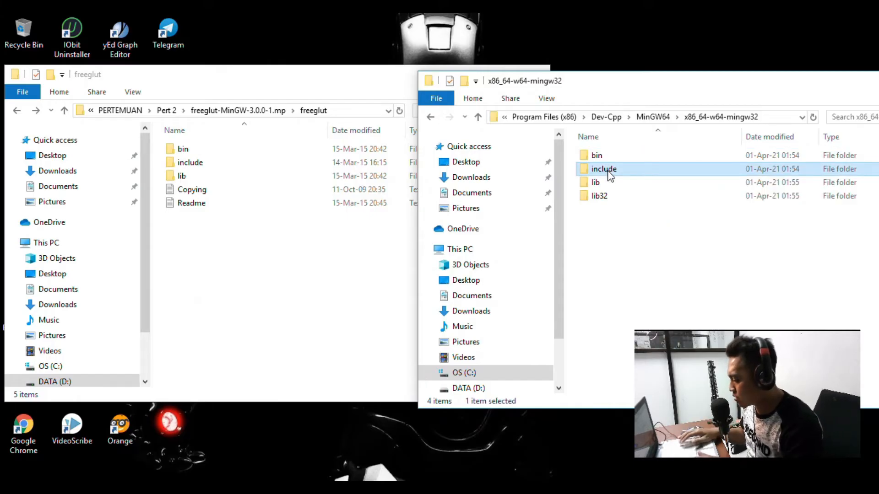
double_click(610, 172)
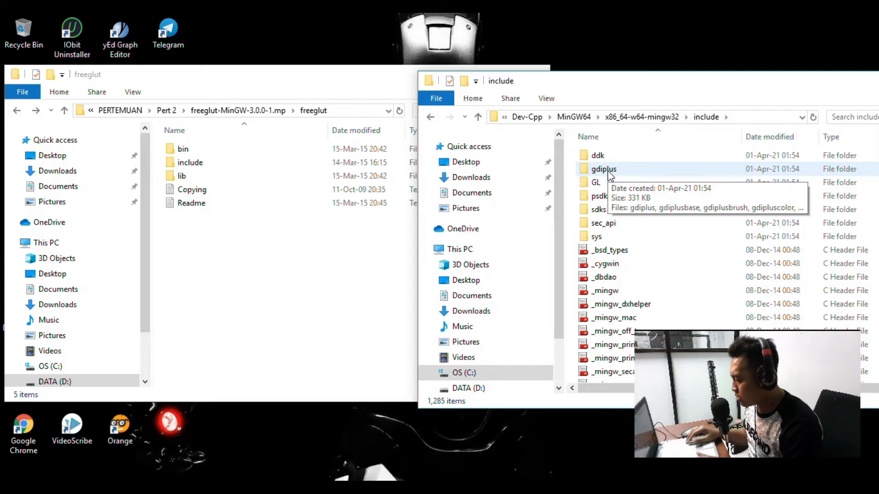
drag(623, 85, 241, 112)
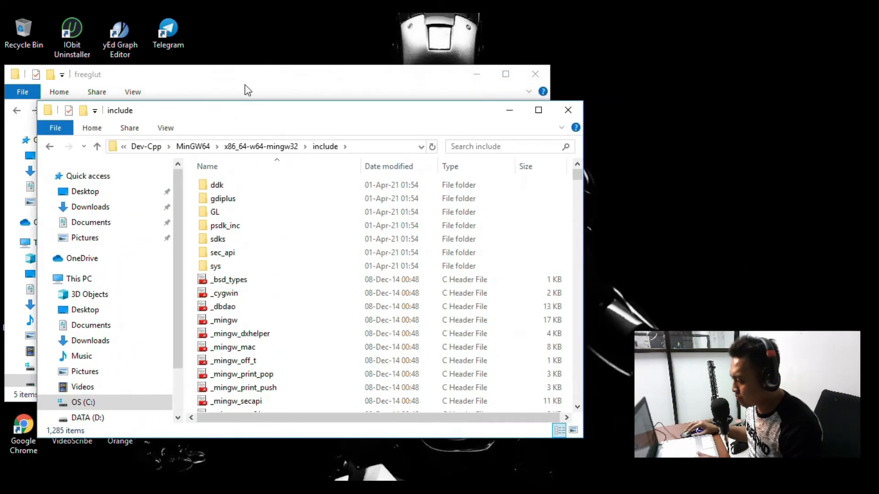
click(247, 91)
drag(347, 83, 553, 100)
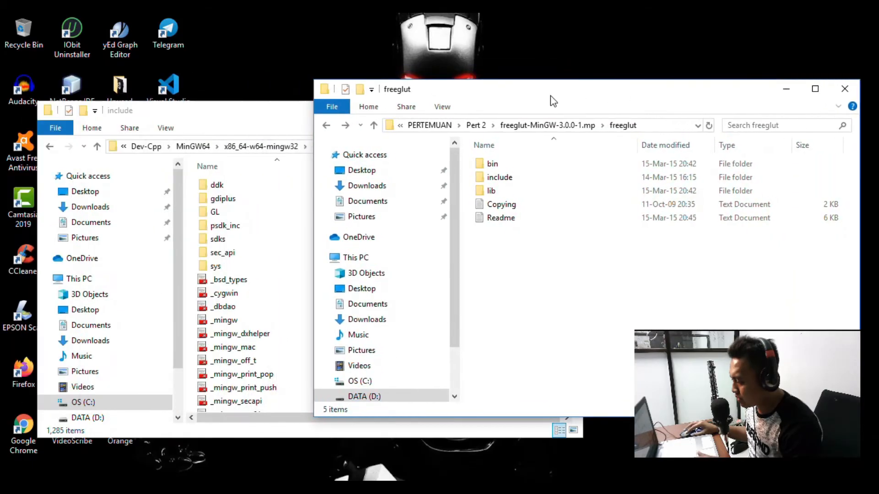
drag(227, 111, 209, 103)
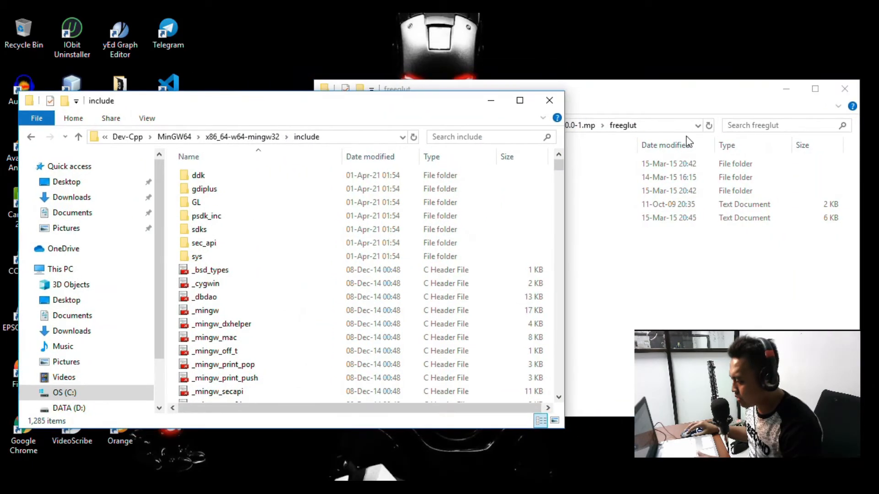
click(633, 98)
drag(588, 95, 627, 109)
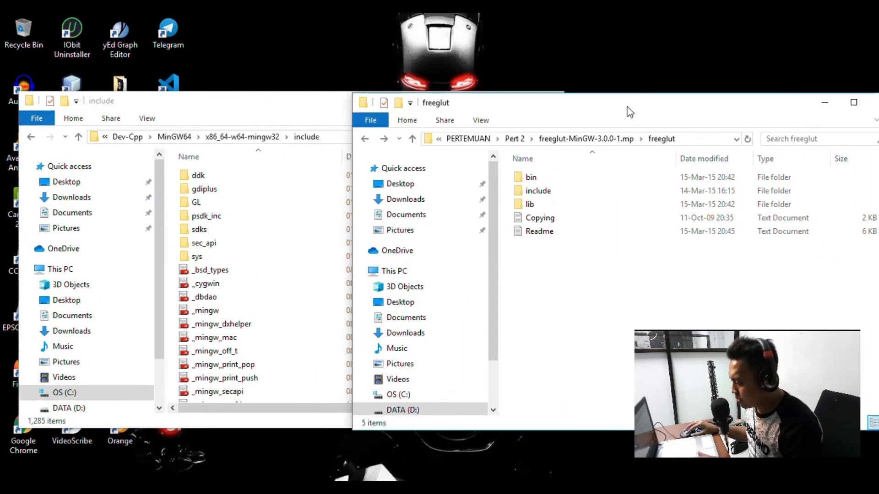
Open the include\GL folder inside the freeglut folder.
click(558, 192)
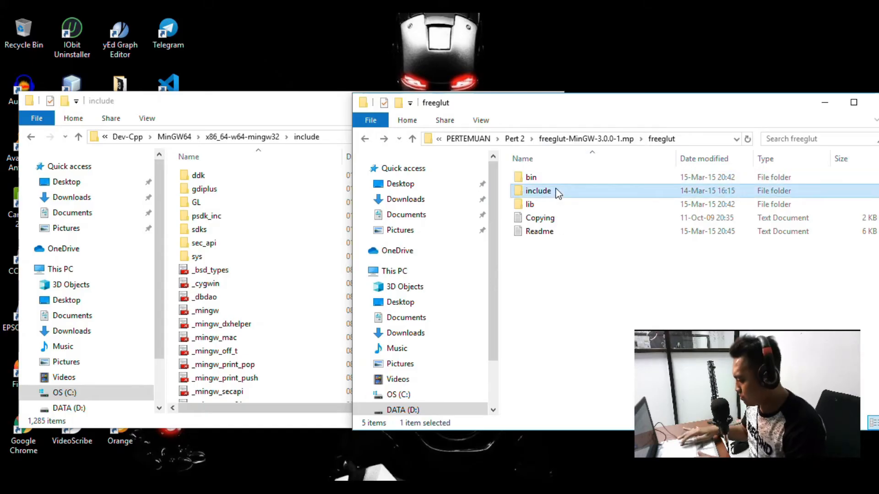
double_click(558, 193)
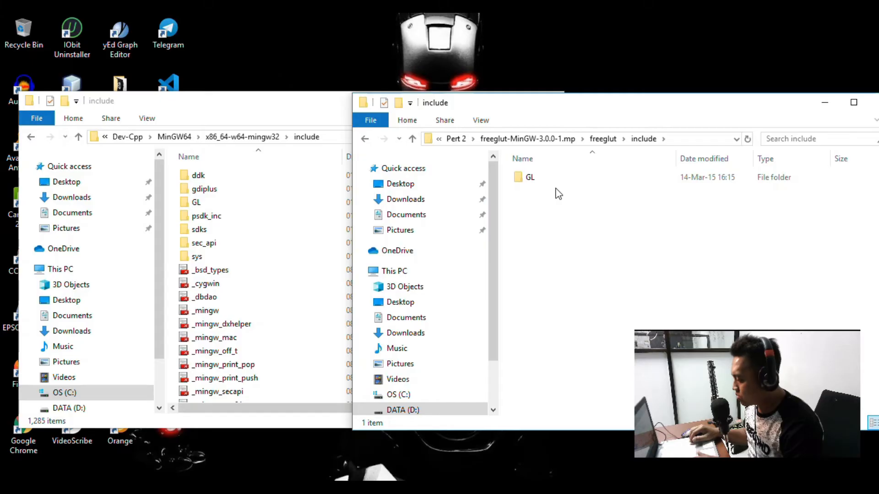
key(ctrl+a)
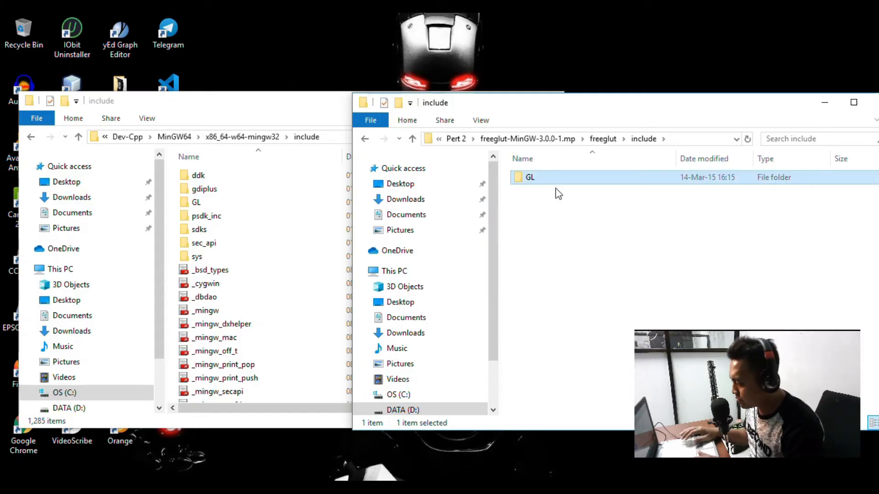
key(Return)
Copy all four header files (freeglut, freeglut_ext, freeglut_std and glut) from the freeglut include\GL folder to the clipboard.
click(558, 192)
key(Down)
key(Down)
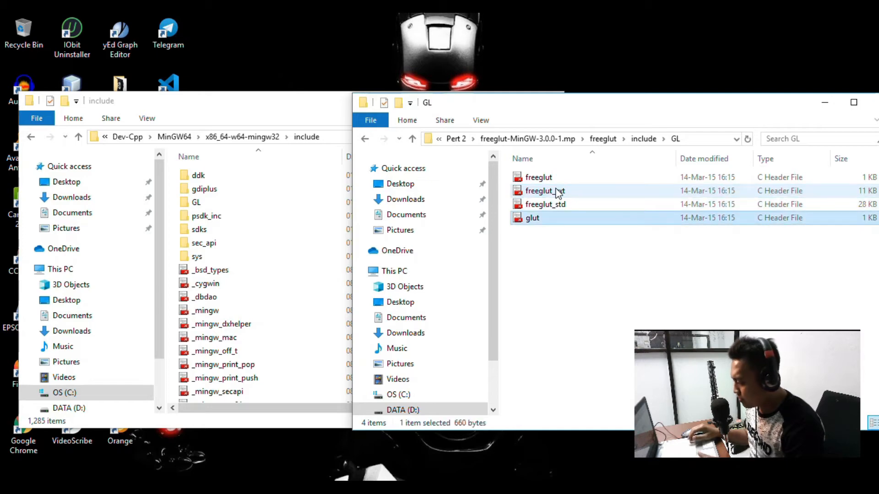
key(Up)
key(Up)
key(Up)
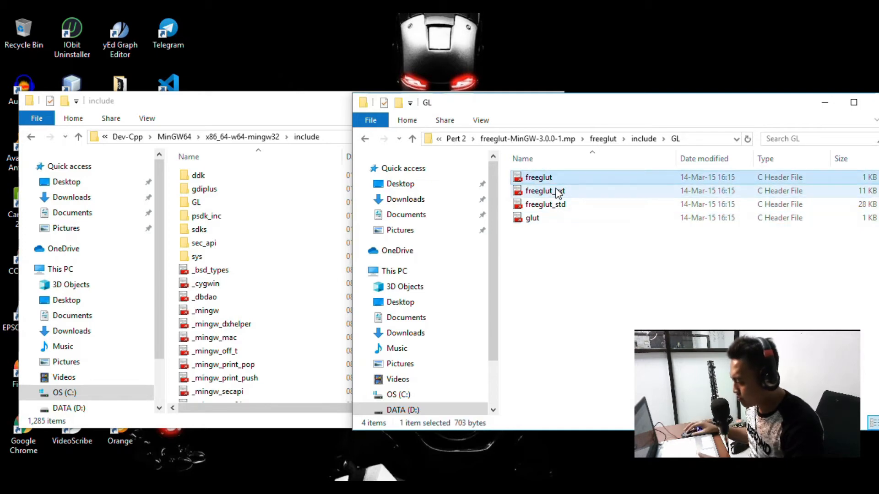
key(ctrl+a)
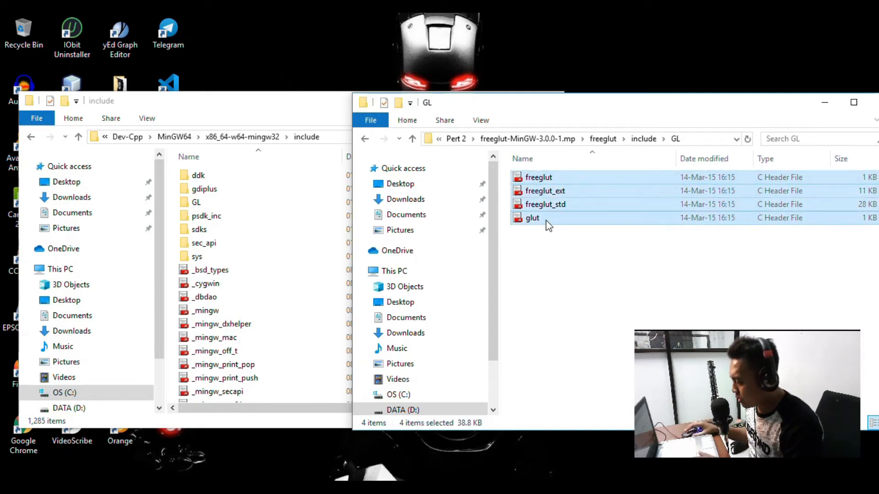
drag(546, 221, 546, 220)
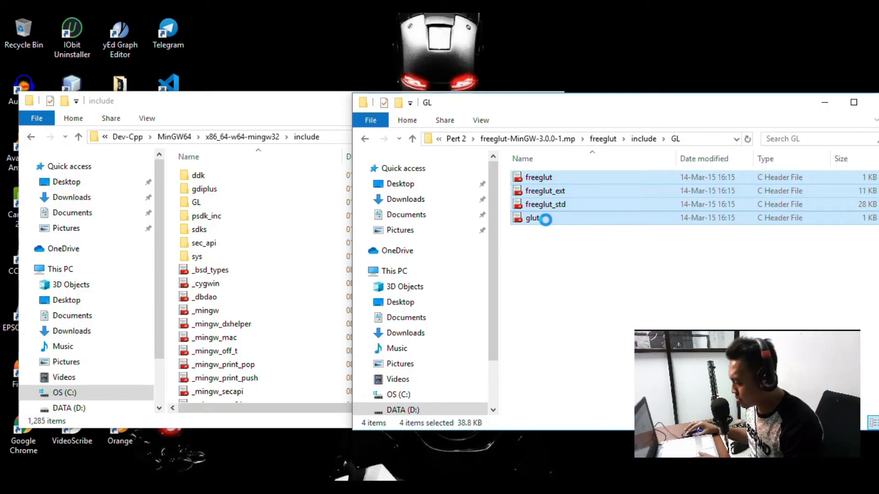
right_click(545, 220)
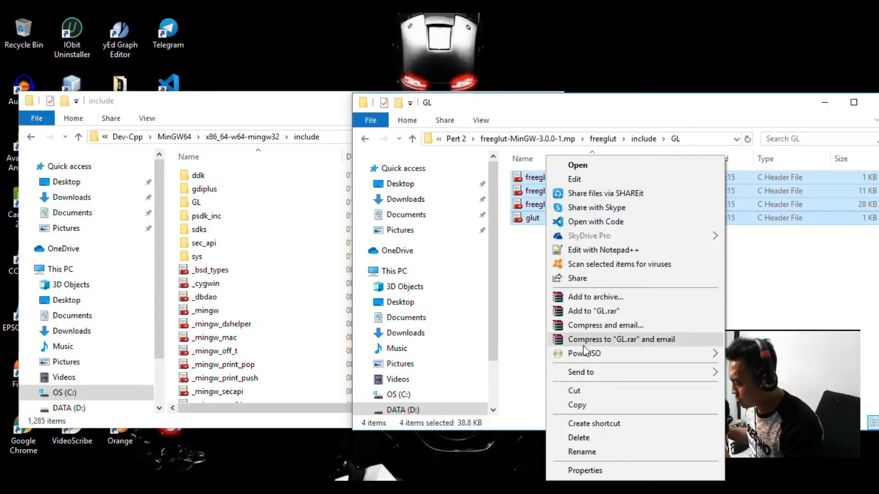
click(580, 407)
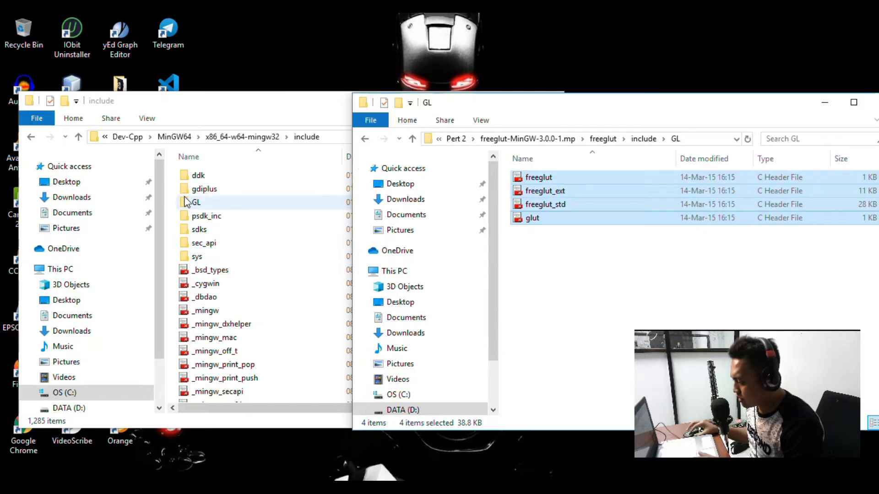
Open the GL folder inside the include folder of x86_64-w64-mingw32 in the Dev-Cpp MinGW64 directory.
click(196, 215)
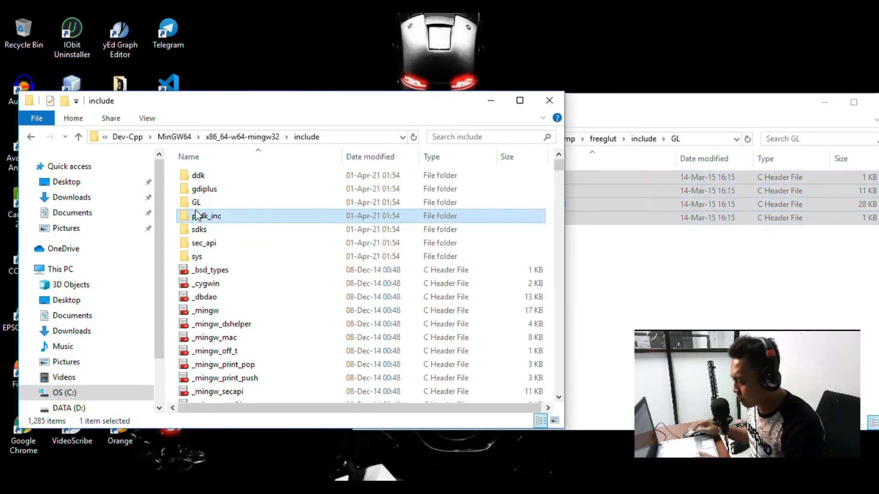
key(BackSpace)
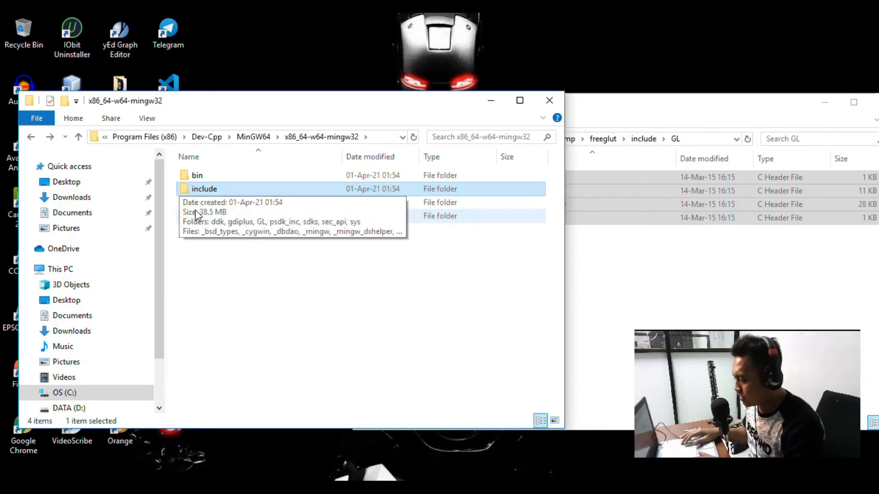
key(Return)
text(acl)
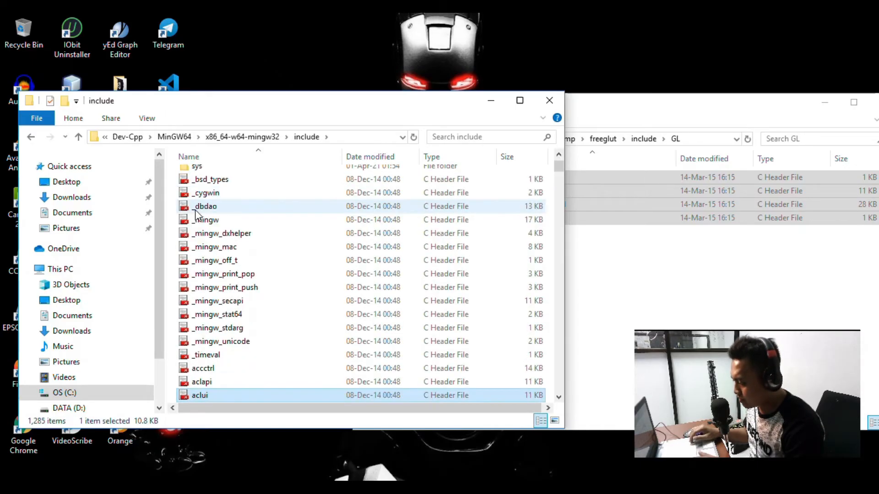
click(196, 208)
scroll(196, 210, up, 2)
double_click(197, 204)
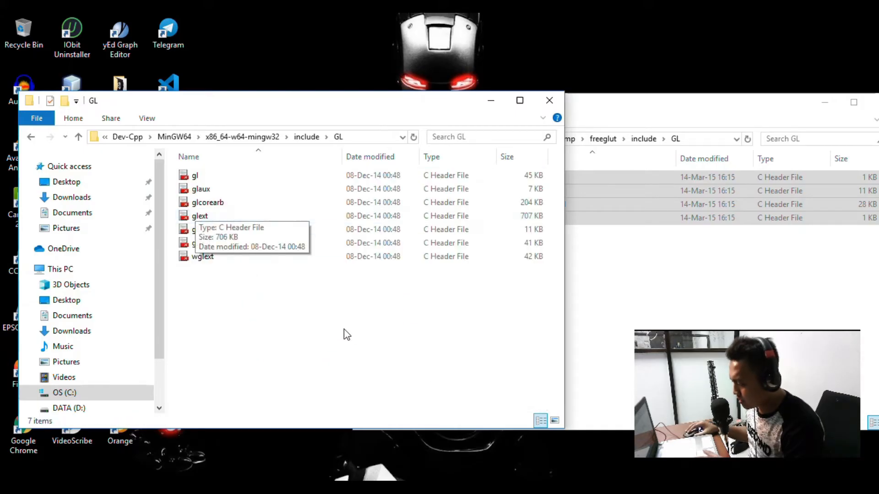
Paste the header files into the MinGW64 include\GL folder, granting administrator permission for all current items.
right_click(339, 349)
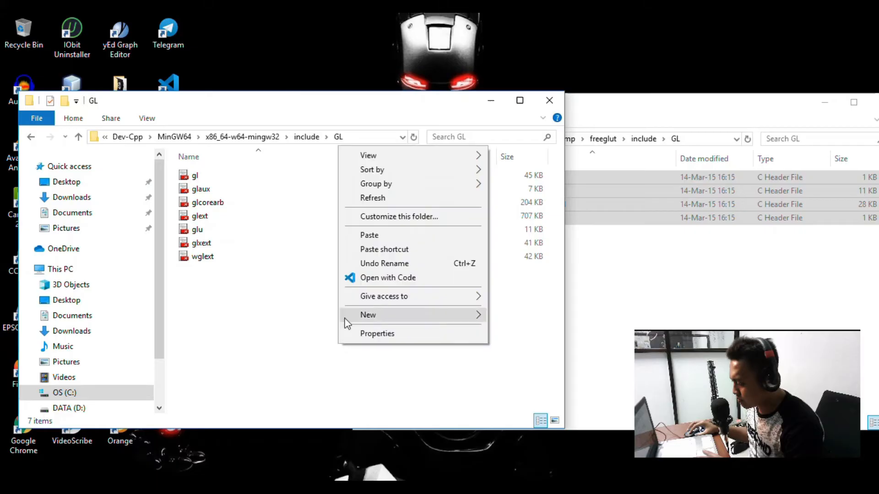
click(369, 235)
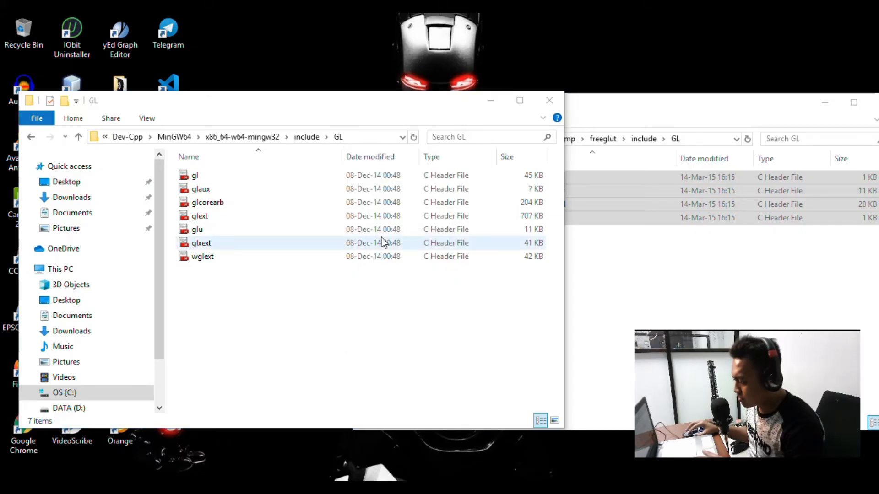
click(236, 192)
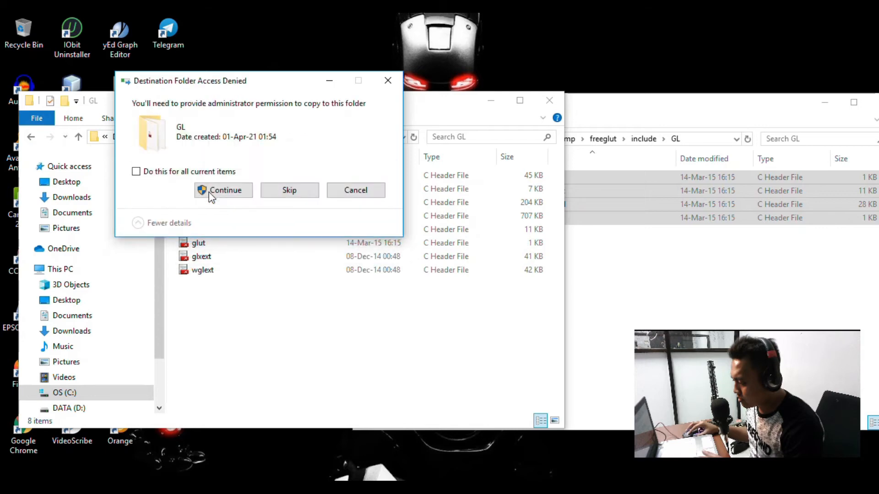
click(185, 173)
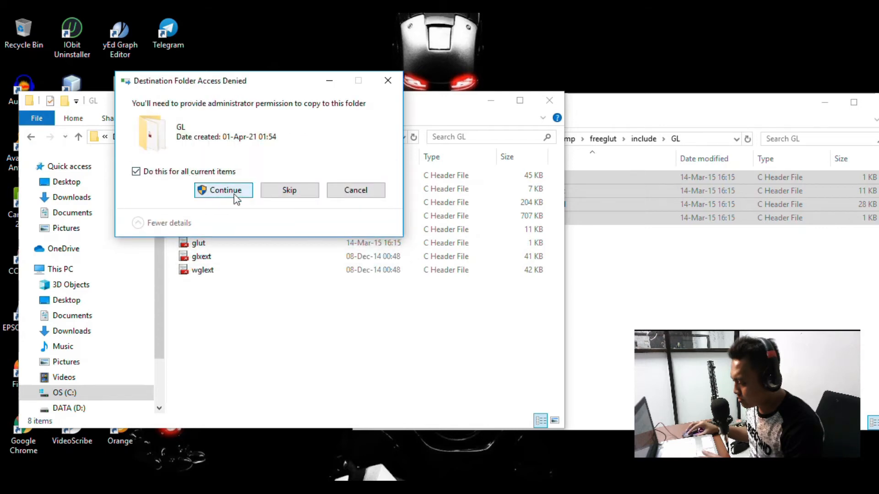
click(238, 196)
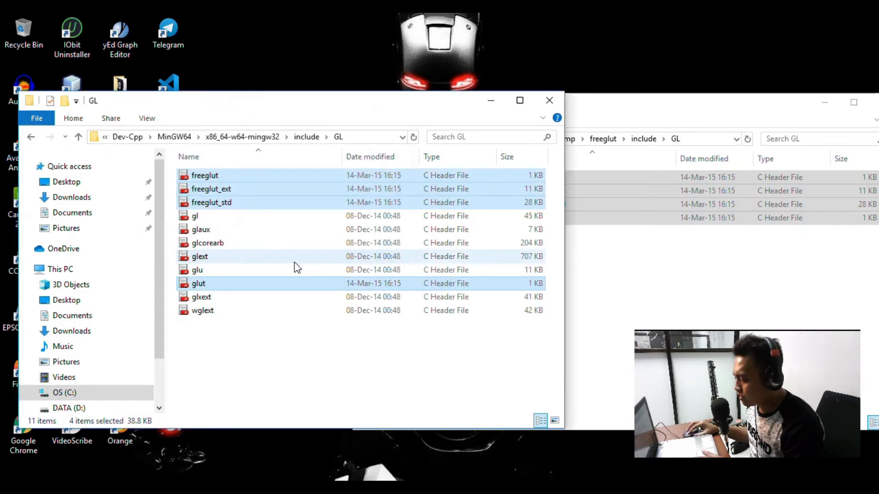
Go back from include\GL to the main freeglut folder and open its lib folder.
click(605, 272)
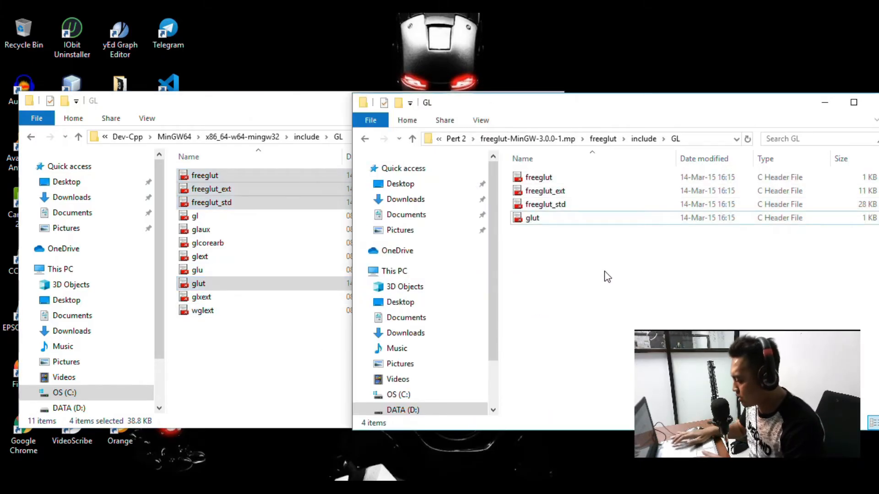
key(BackSpace)
key(BackSpace)
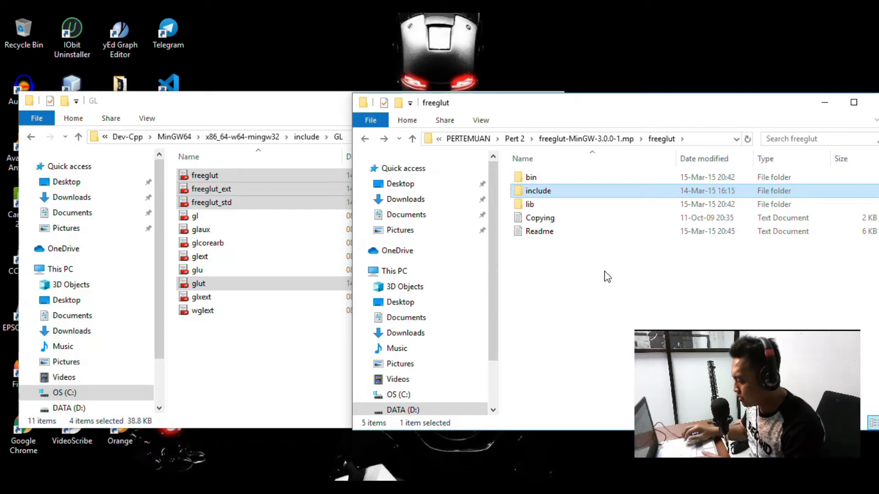
key(Down)
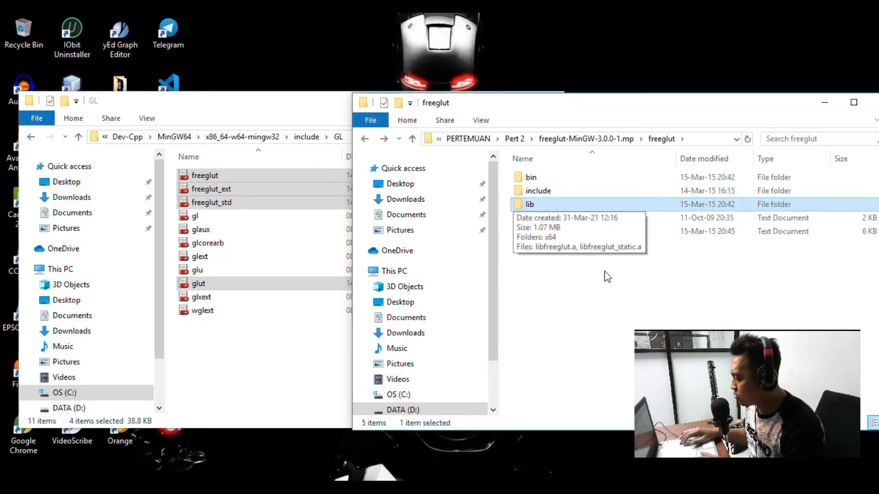
key(Return)
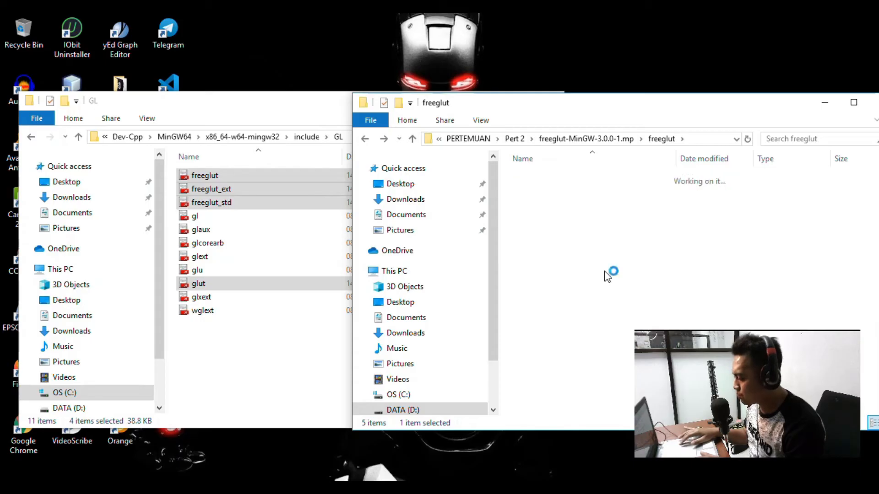
Open the x64 folder inside the freeglut lib folder.
key(Down)
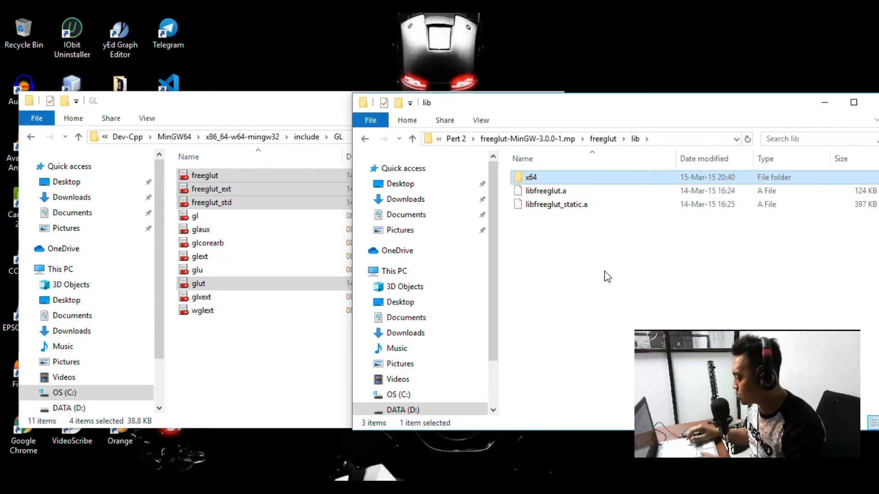
key(Down)
key(Down)
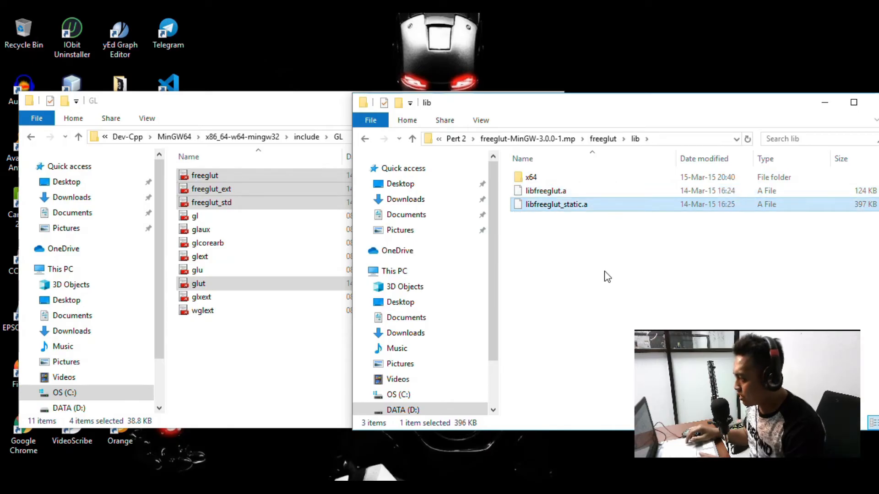
key(Up)
key(Up)
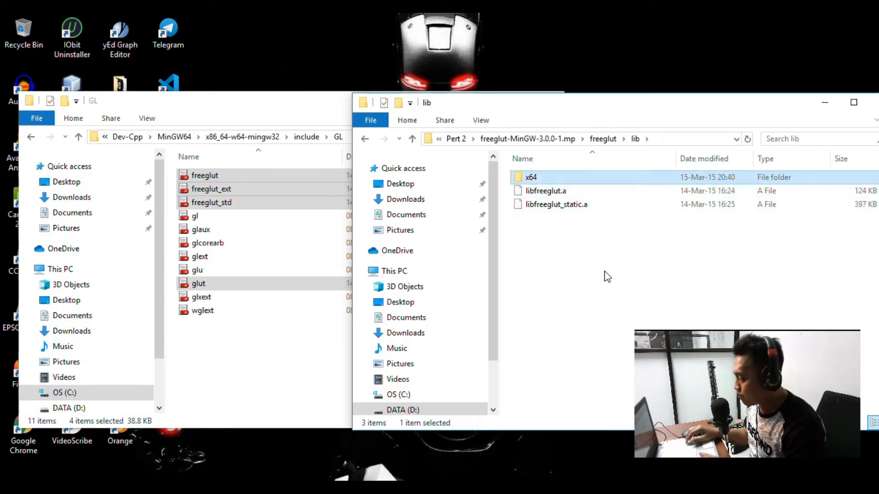
key(Down)
key(Up)
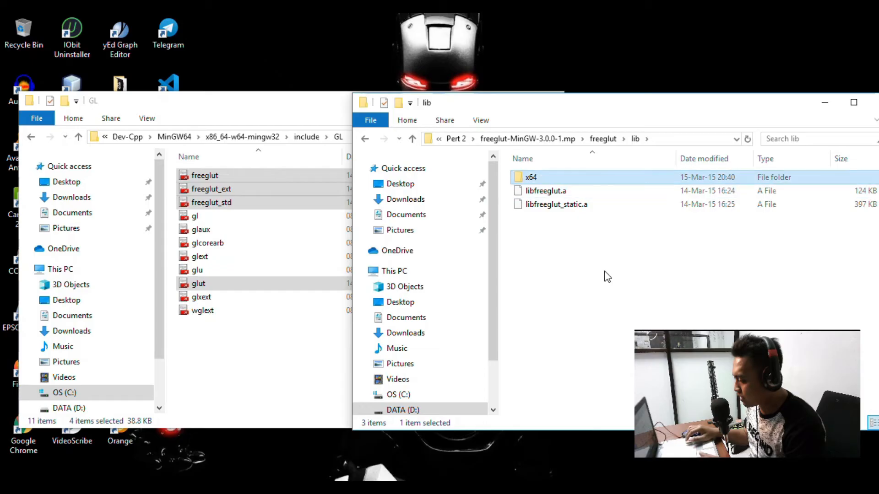
key(Return)
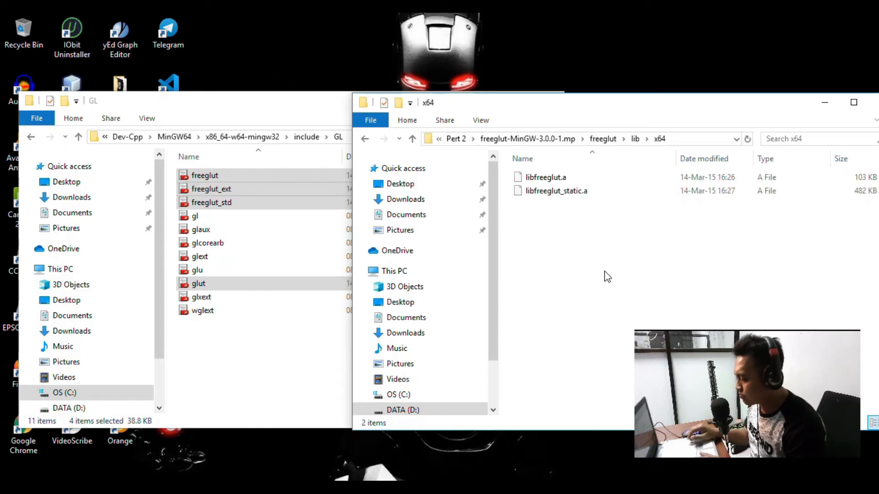
Copy both library files, libfreeglut.a and libfreeglut_static.a, from the freeglut lib\x64 folder to the clipboard.
key(Down)
key(ctrl+a)
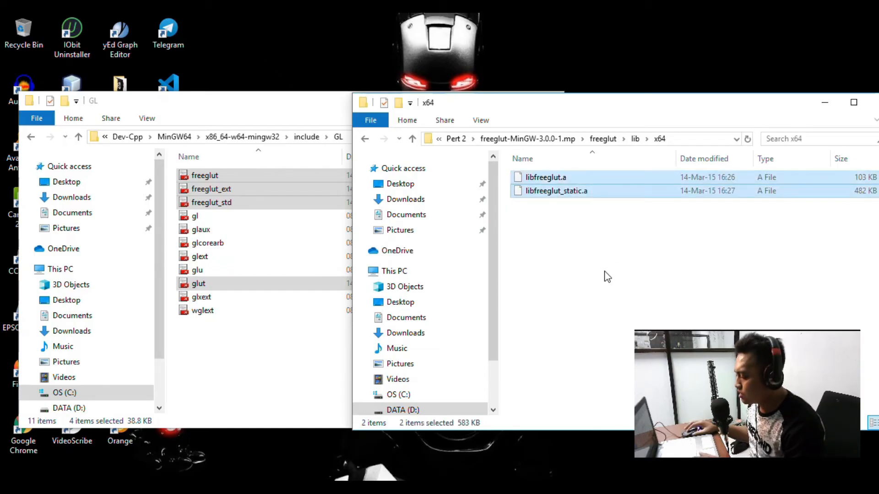
right_click(549, 191)
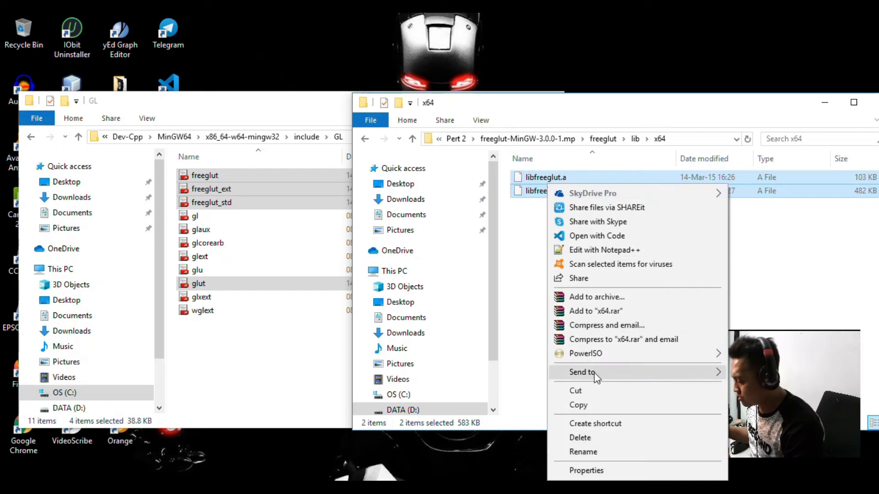
click(578, 405)
Go back from include\GL to the x86_64-w64-mingw32 folder and open its lib folder.
click(247, 364)
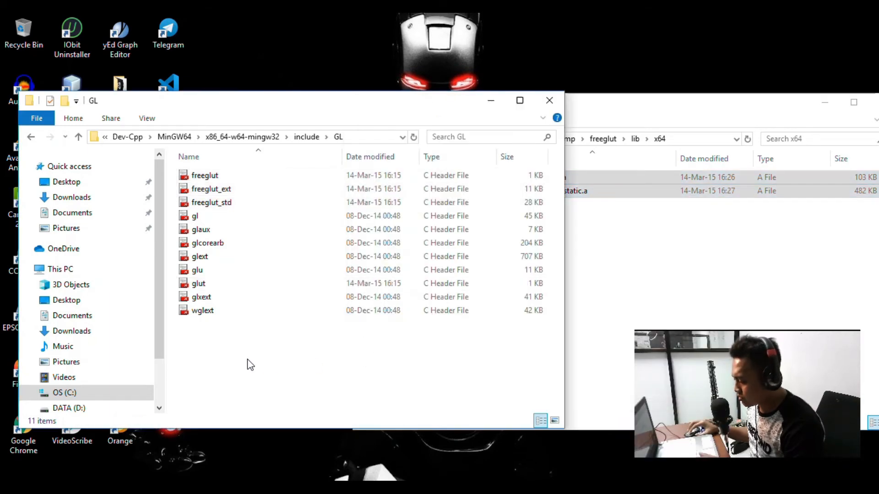
key(BackSpace)
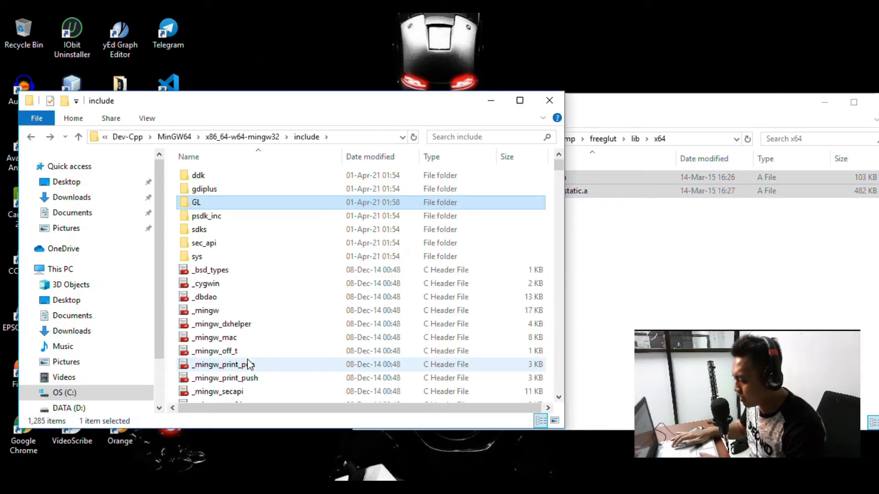
key(BackSpace)
key(Down)
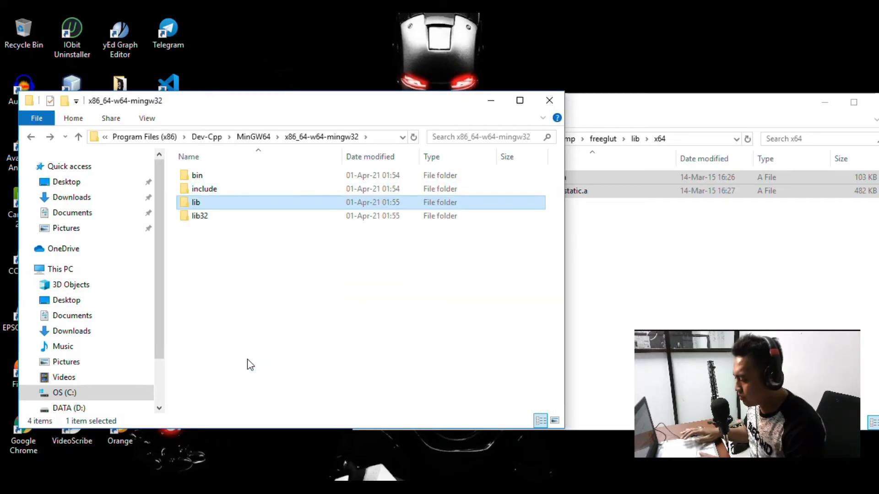
key(Return)
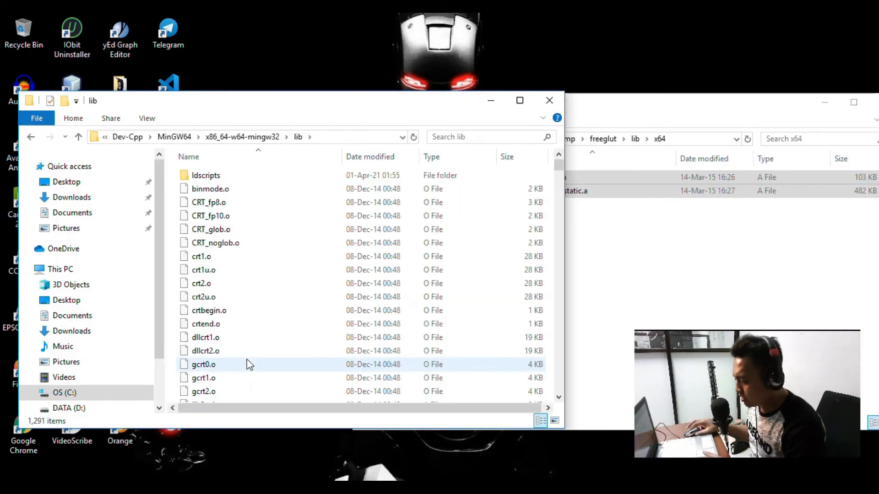
click(350, 243)
right_click(350, 241)
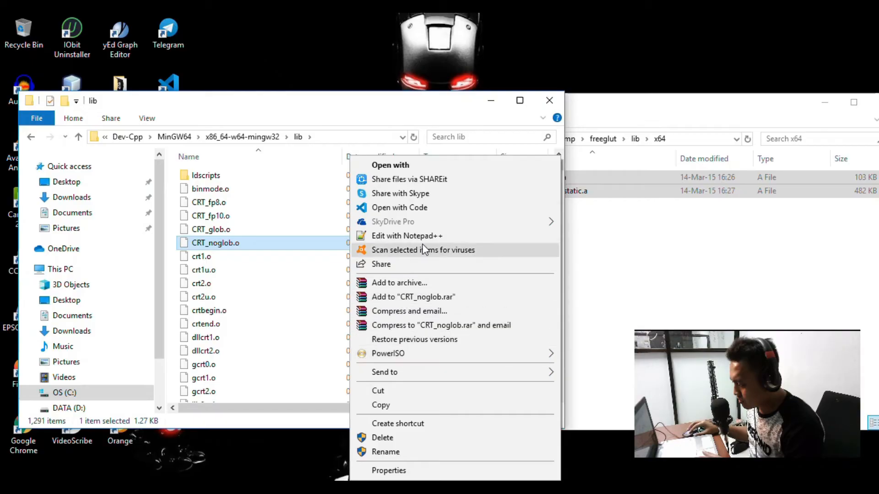
click(624, 248)
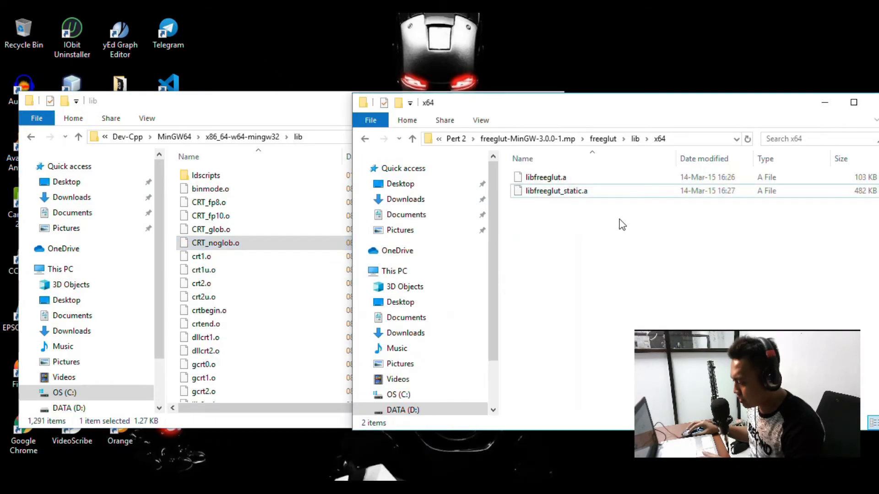
Copy libfreeglut.a and libfreeglut_static.a from freeglut's lib\x64 folder into x86_64-w64-mingw32\lib, granting administrator permission for all items.
key(ctrl+a)
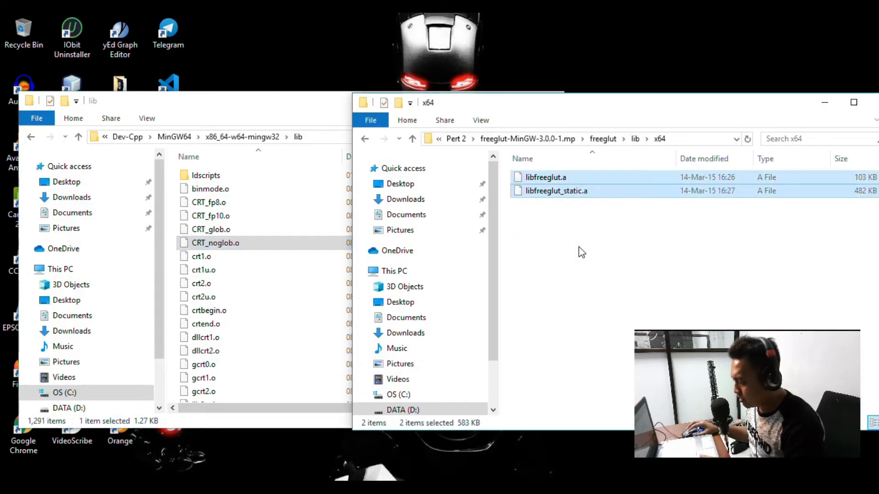
right_click(572, 193)
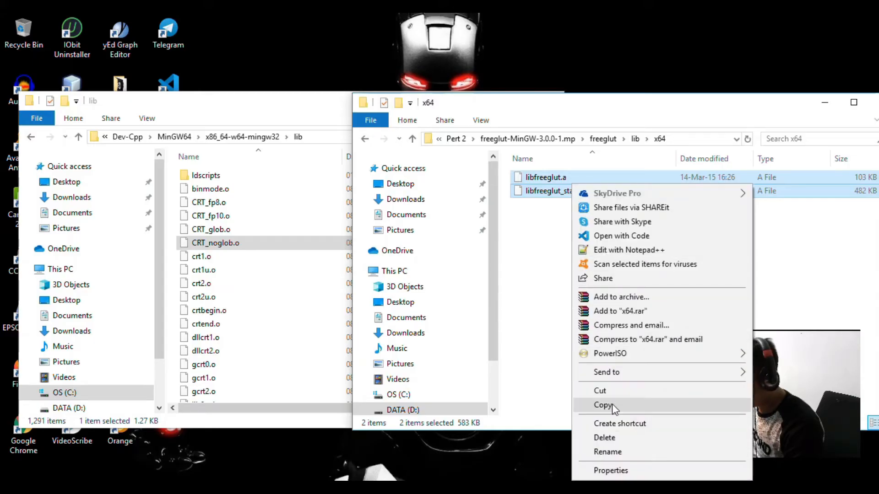
click(612, 404)
click(243, 174)
right_click(242, 174)
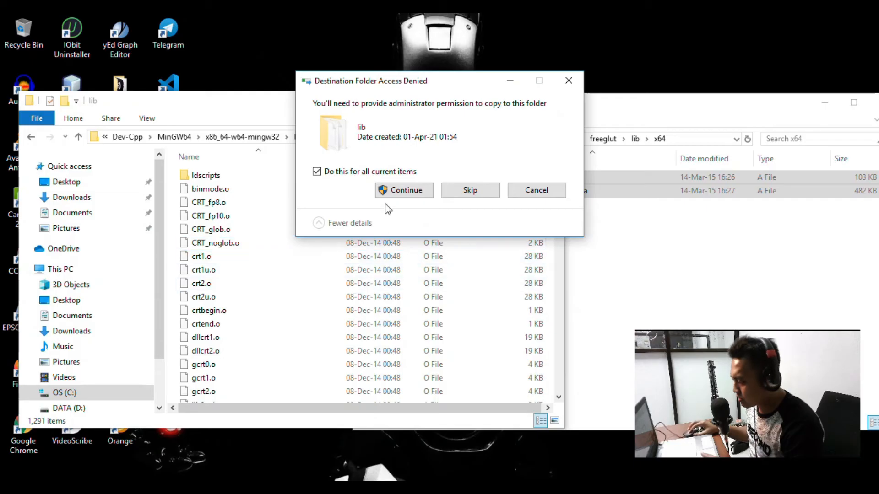
click(397, 190)
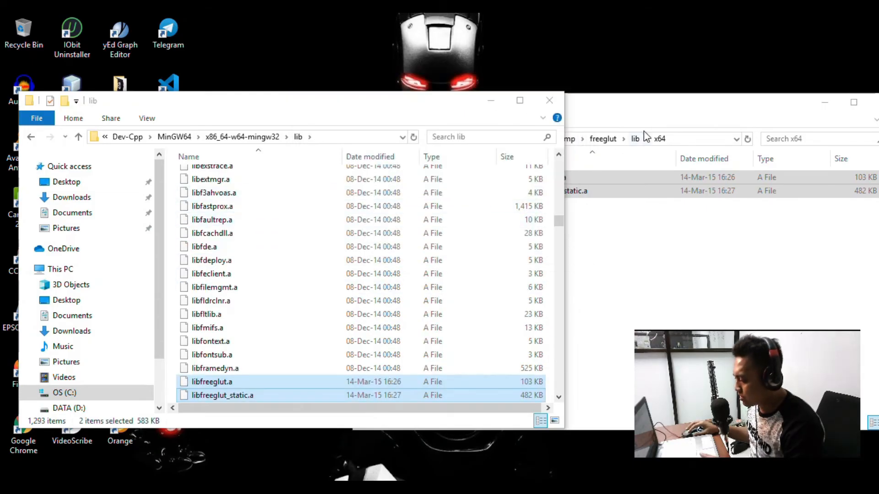
Go back from lib\x64 to the main freeglut folder and open its bin folder.
click(609, 107)
click(644, 279)
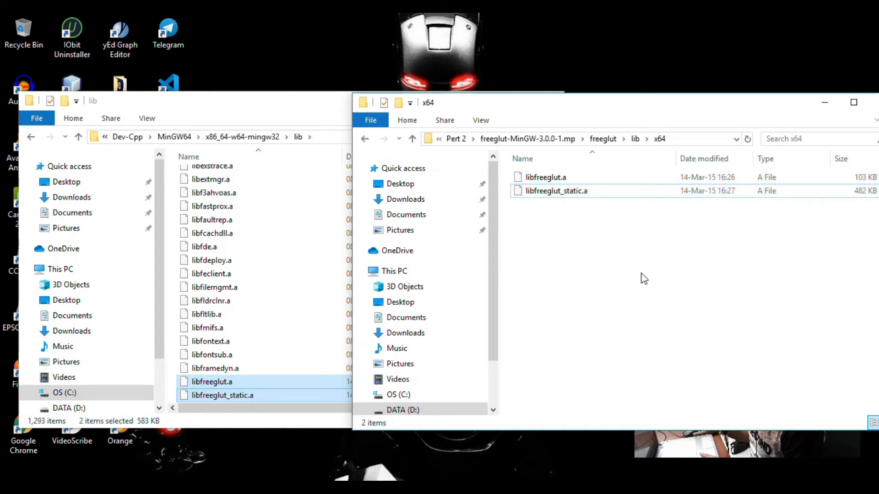
key(BackSpace)
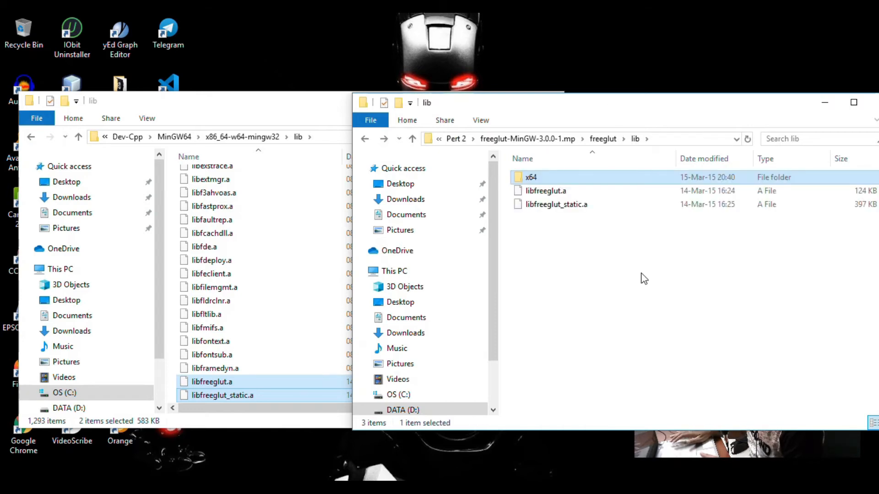
key(BackSpace)
key(Home)
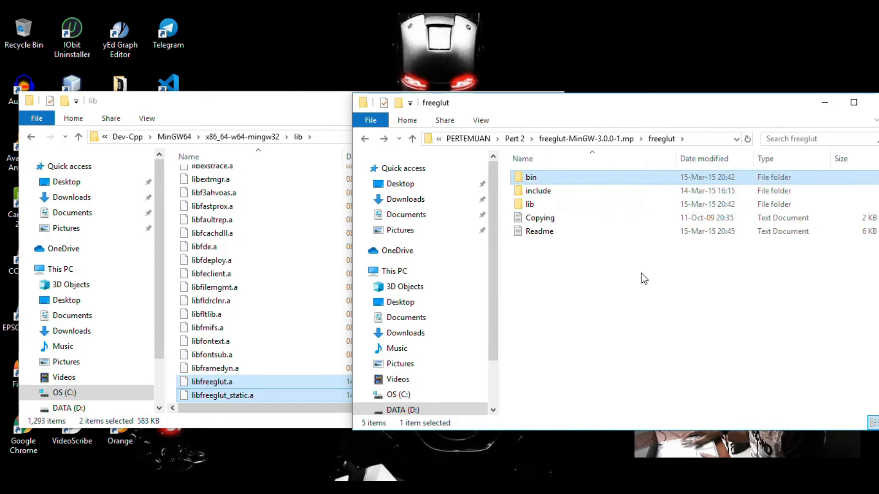
key(Return)
Open the x64 folder inside freeglut's bin folder and copy its freeglut.dll file to the clipboard.
key(Down)
key(Up)
key(Down)
key(Up)
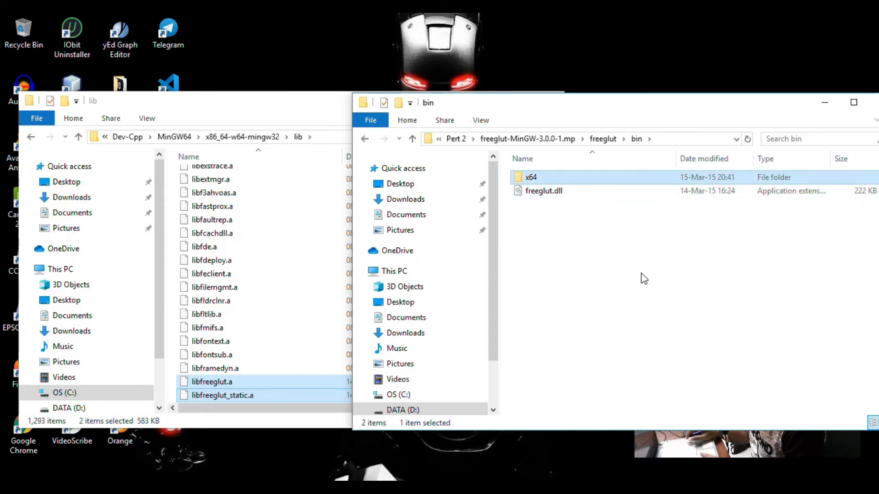
key(Down)
key(Up)
key(Down)
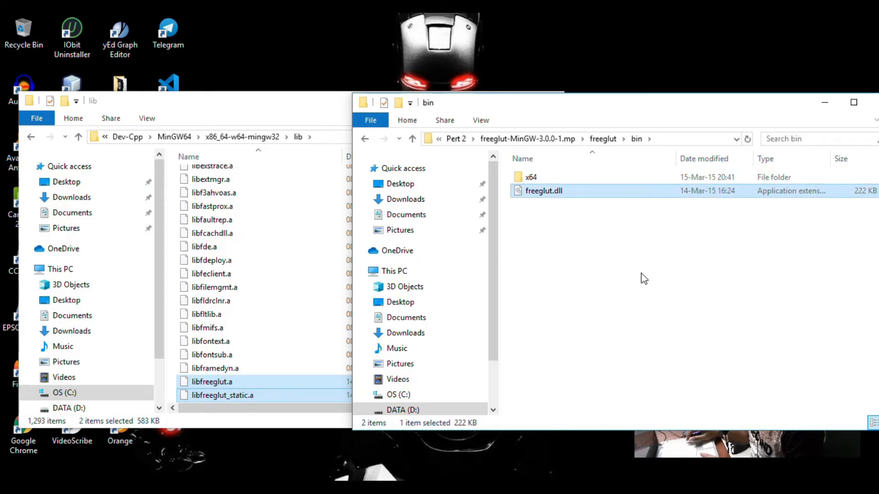
key(Up)
key(Down)
key(Up)
key(Down)
key(Up)
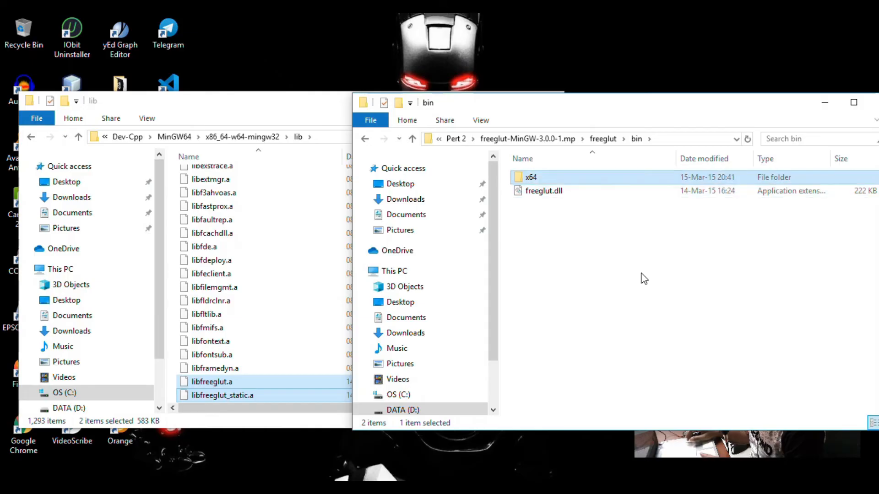
key(Return)
key(Down)
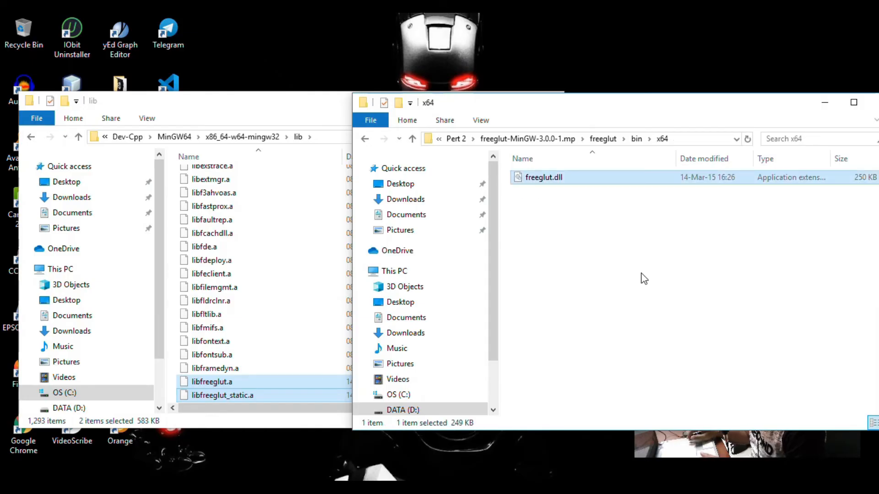
right_click(556, 182)
click(593, 404)
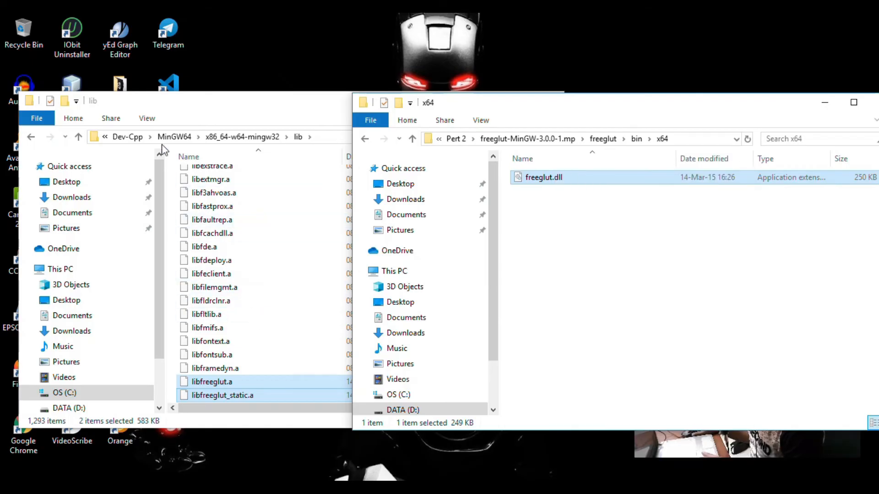
Go from the Dev-Cpp lib folder to the C: drive and open its Windows folder.
click(127, 137)
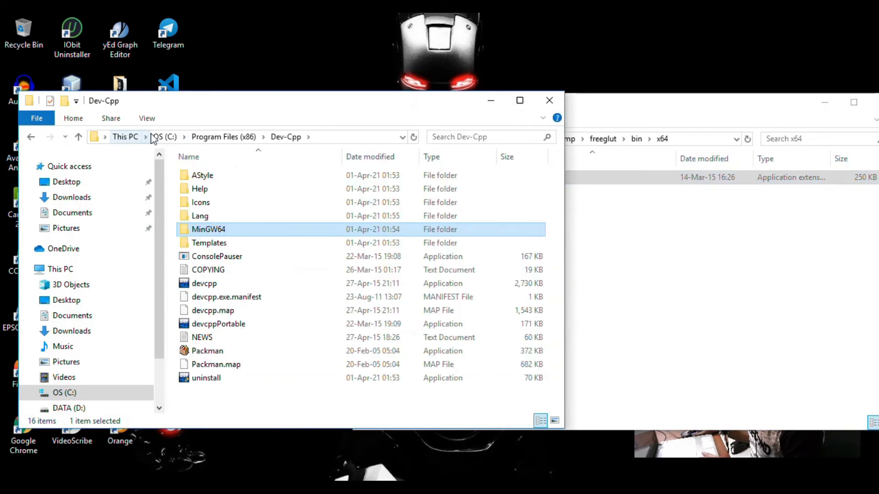
click(151, 135)
click(208, 298)
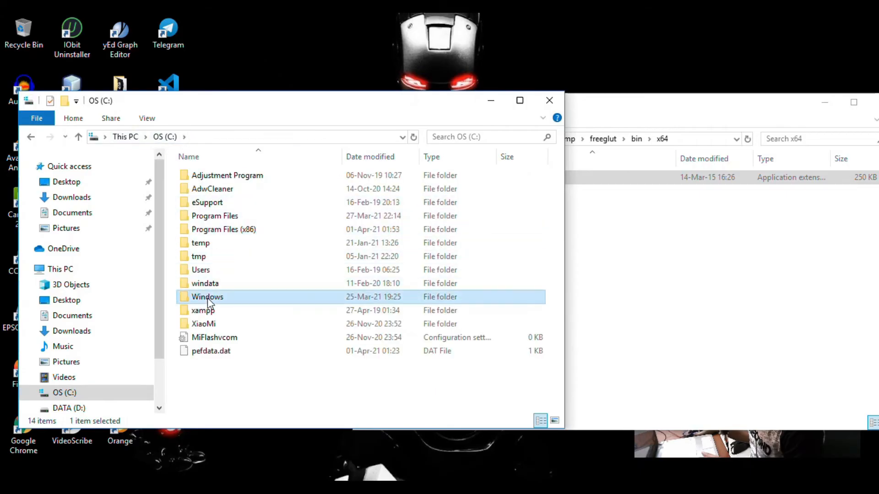
double_click(208, 298)
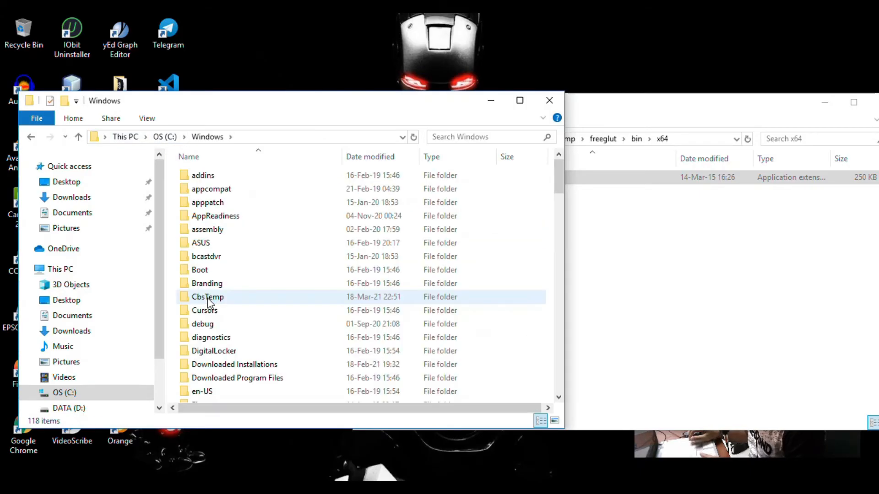
Find the System32 folder inside C:\Windows and open it.
key(s)
key(s)
key(s)
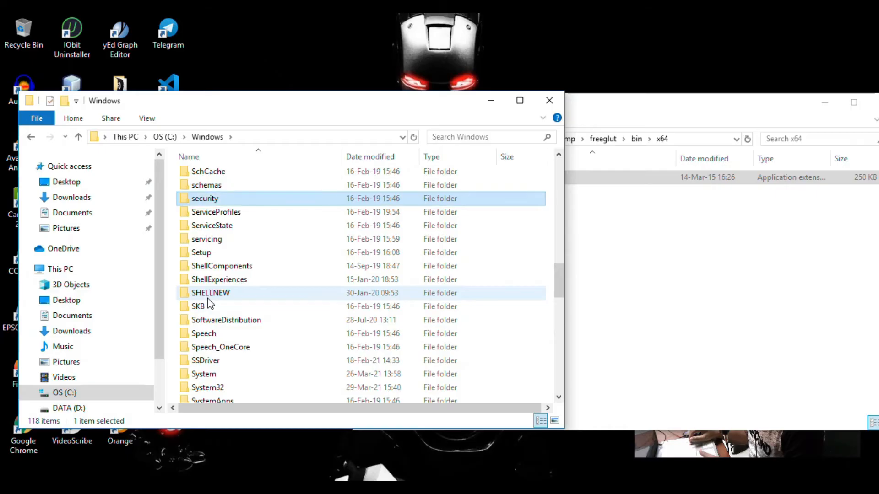
key(s)
key(s)
key(s)
key(s)
key(s)
key(t)
key(t)
key(t)
key(t)
key(t)
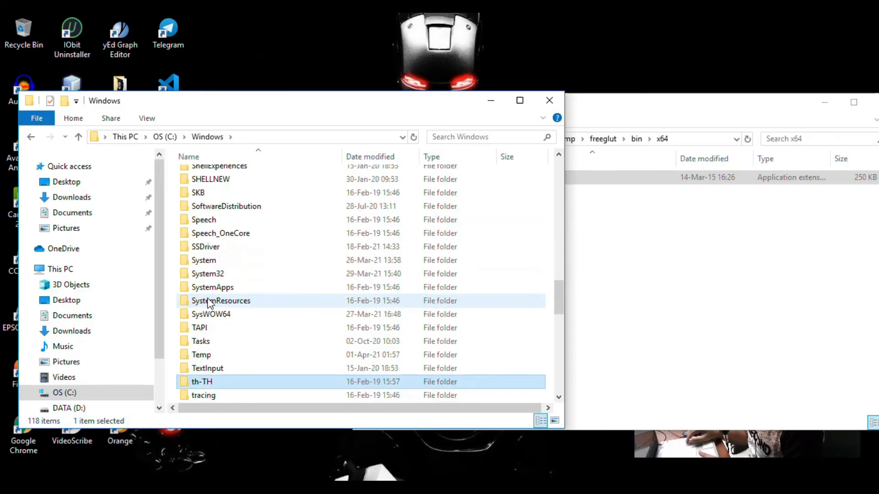
key(Up)
key(Up)
key(Up)
key(Up)
key(Up)
key(Up)
key(Up)
key(Up)
key(Up)
key(Down)
key(Return)
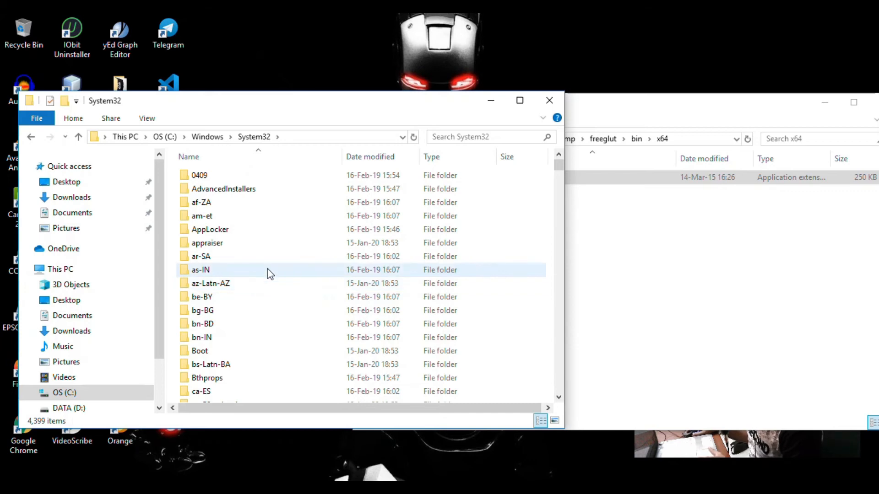
Paste freeglut.dll into System32, replacing the existing file and granting administrator permission.
right_click(267, 269)
click(315, 338)
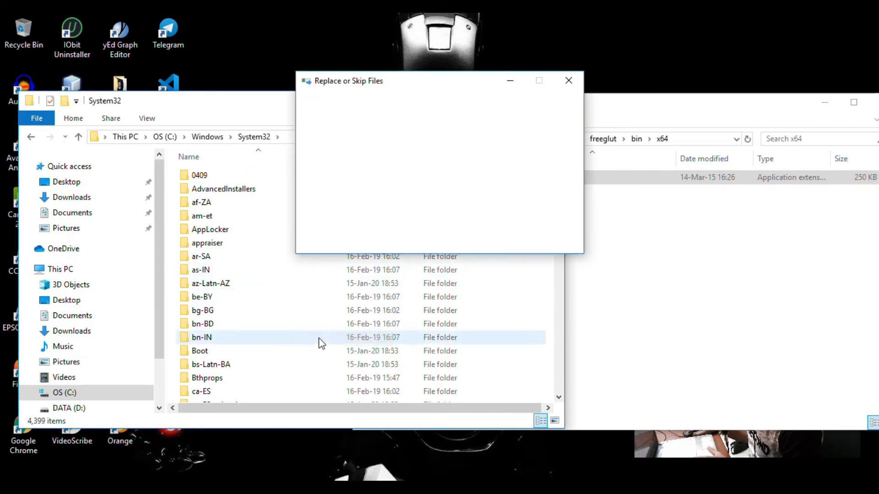
click(396, 153)
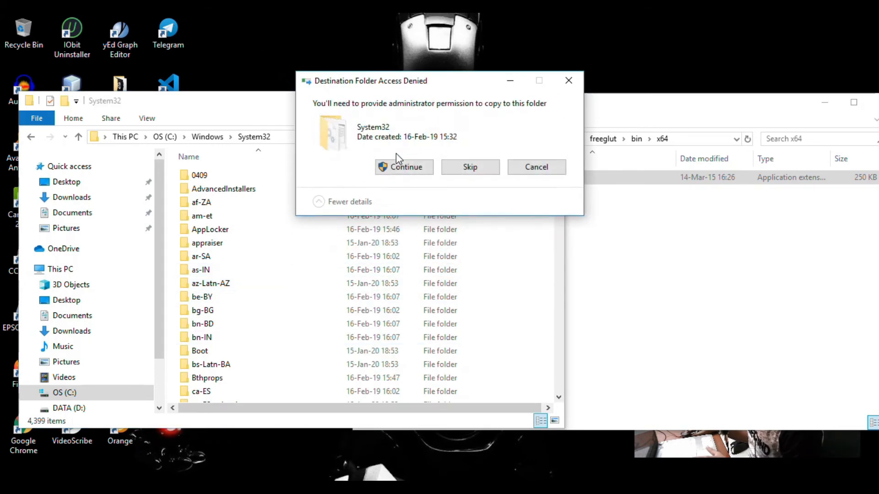
click(396, 165)
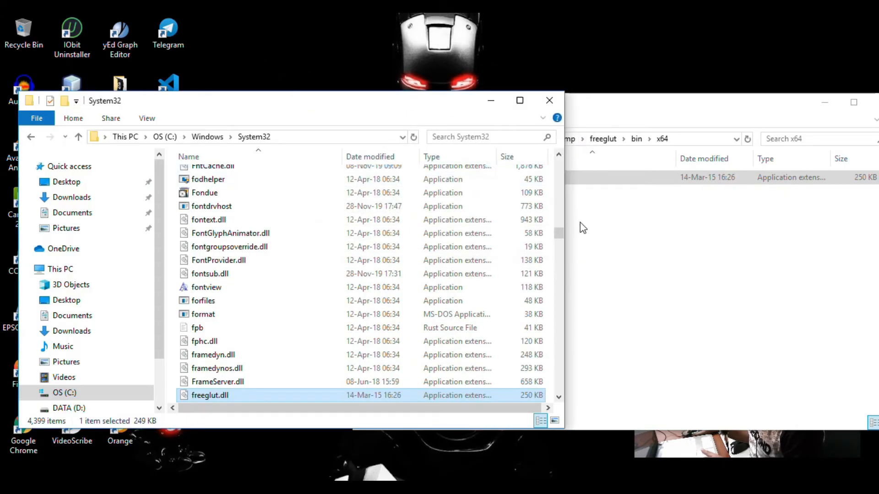
Go back from freeglut's bin\x64 folder to the Pert 2 folder and minimize the System32 window.
click(619, 242)
key(BackSpace)
key(BackSpace)
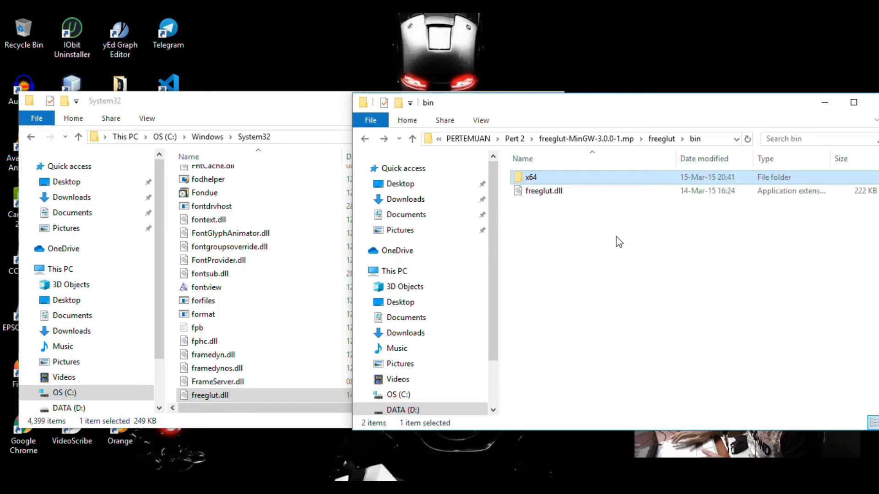
key(BackSpace)
key(BackSpace)
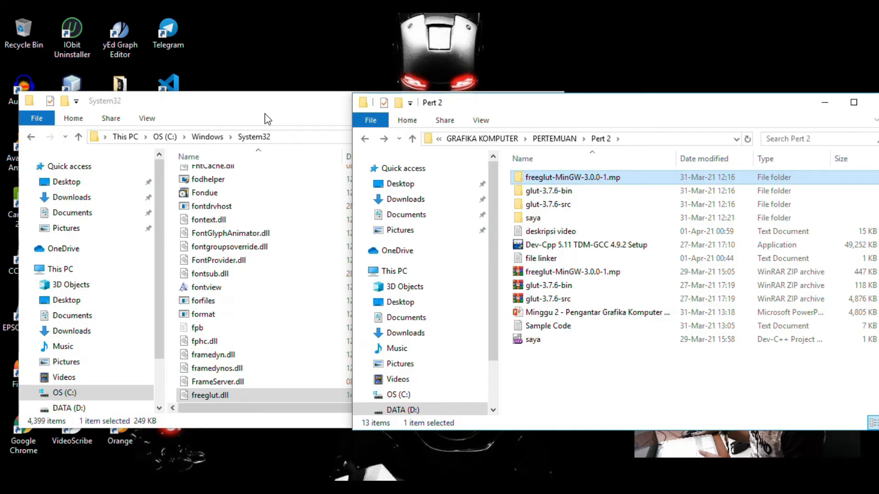
click(268, 119)
click(491, 101)
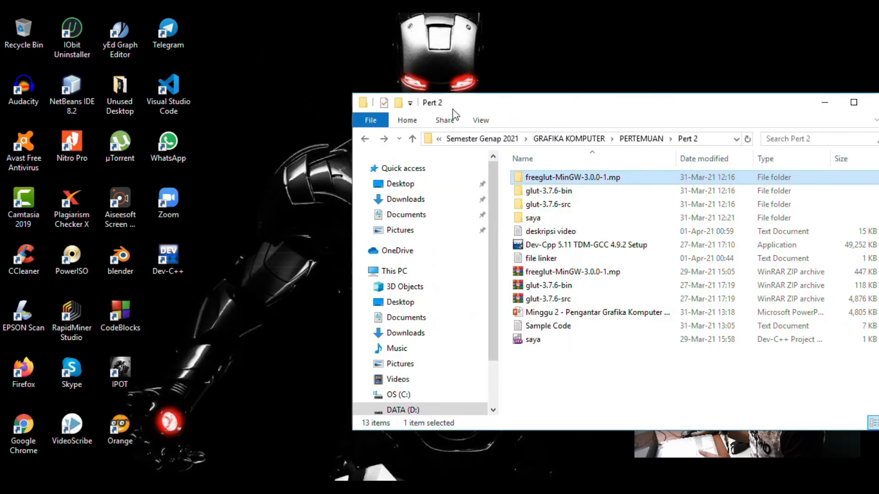
Launch Dev-C++ from the desktop and maximize the Pert 2 folder window.
double_click(173, 255)
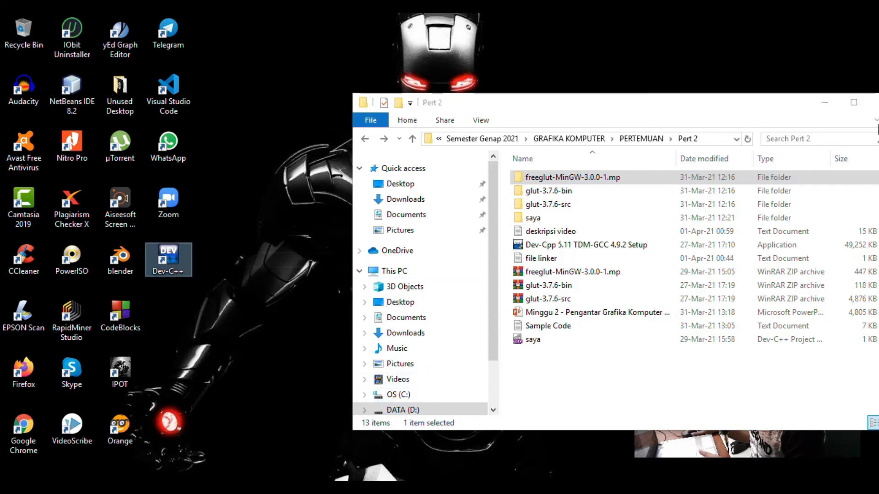
drag(750, 107, 745, 106)
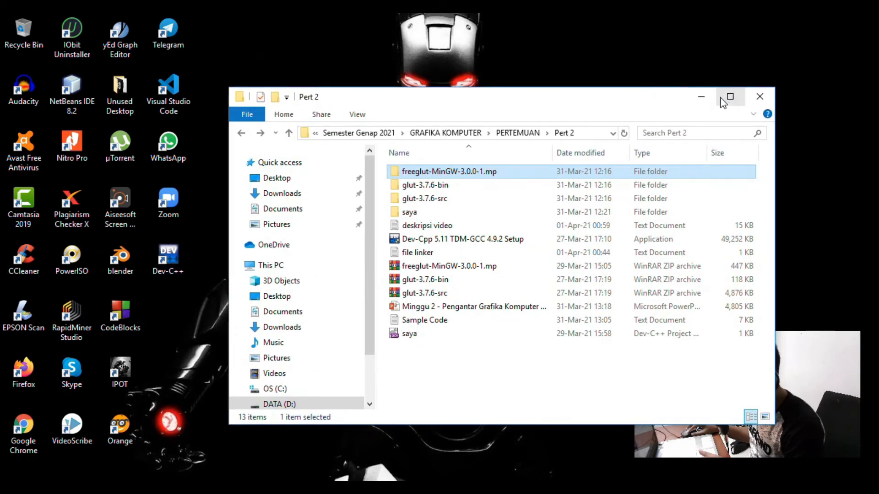
double_click(726, 97)
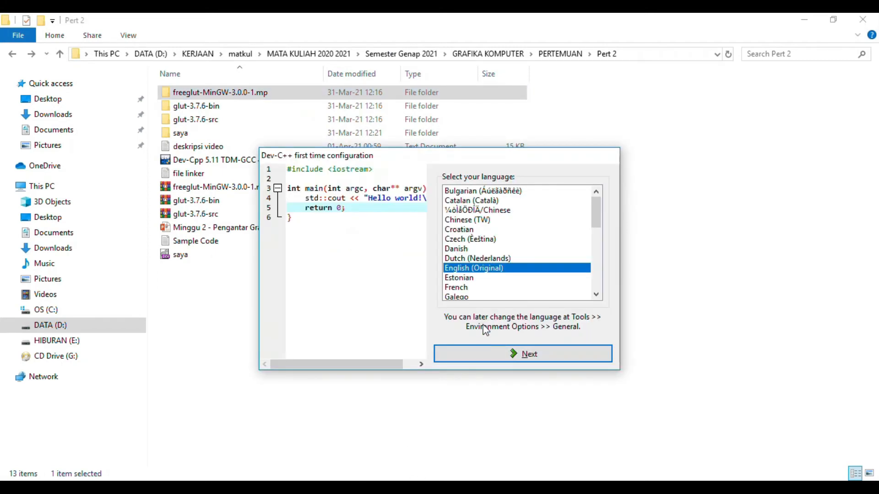
Complete the Dev-C++ first-time configuration with English (Original), Consolas font, Classic Plus colors and New Look icons.
click(482, 356)
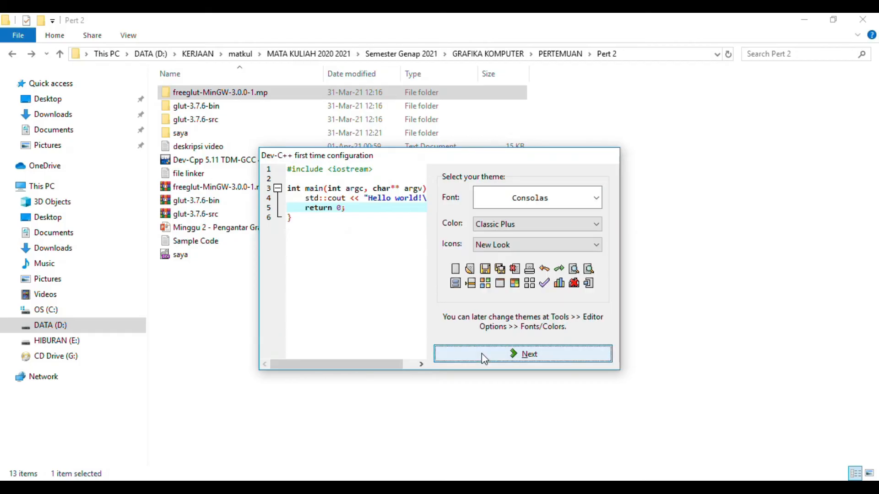
click(482, 354)
click(482, 353)
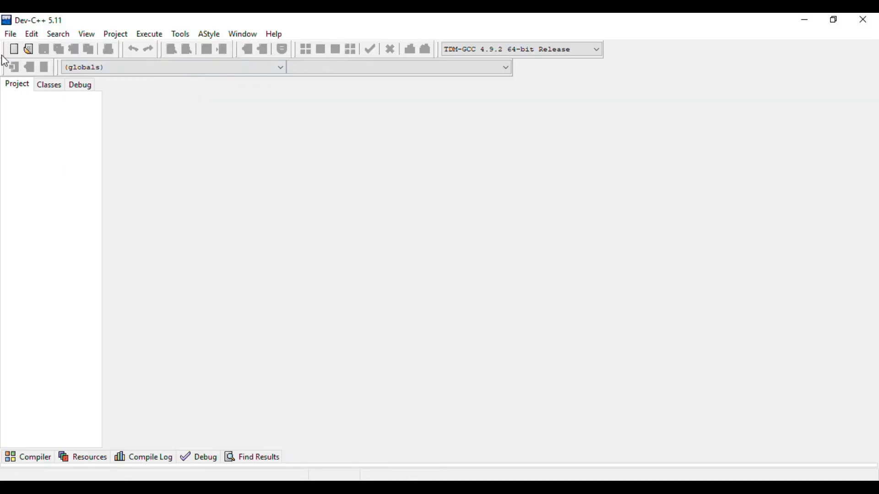
Start a new C++ project and choose the Console Application type.
click(10, 34)
mouse_move(105, 51)
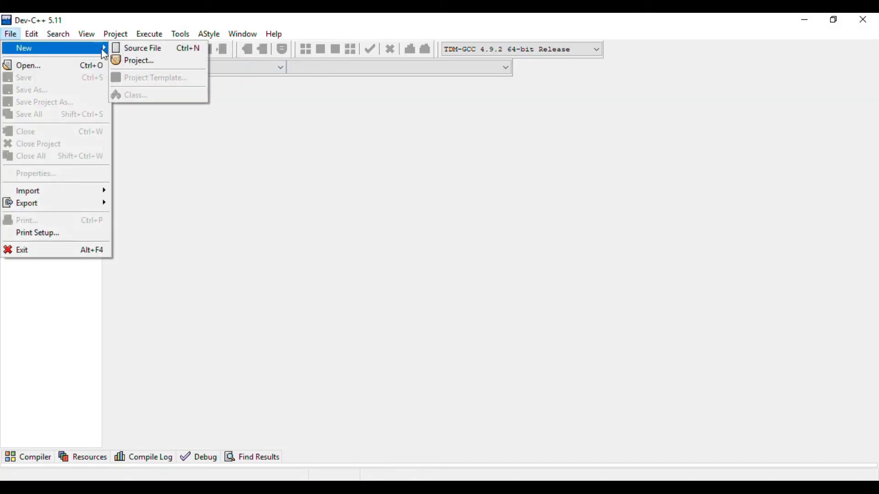
click(133, 59)
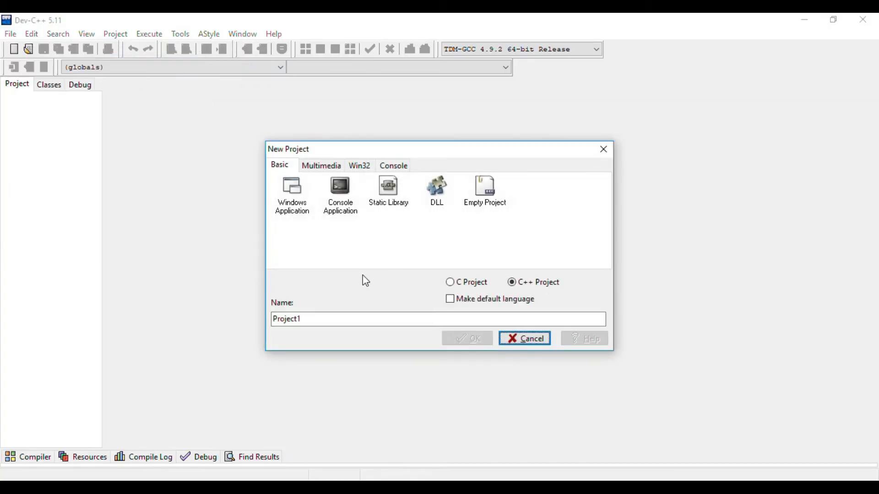
click(357, 204)
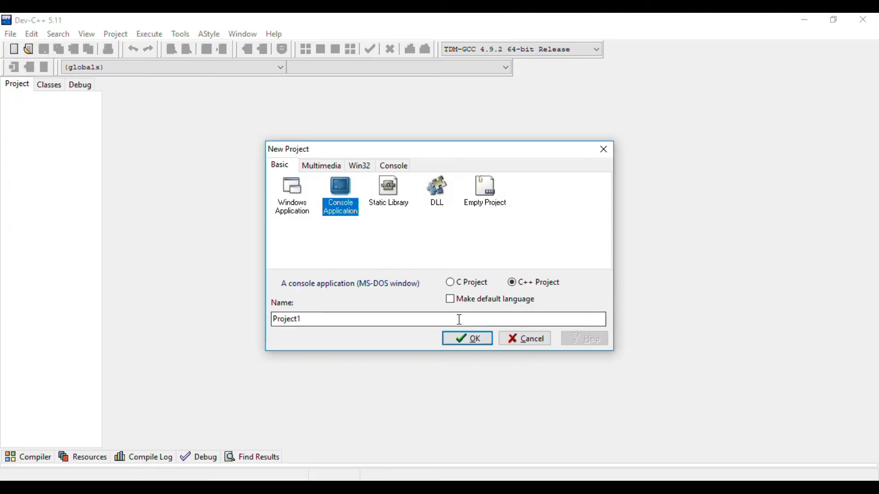
Name the new project Testing and confirm the project settings.
drag(383, 319, 236, 314)
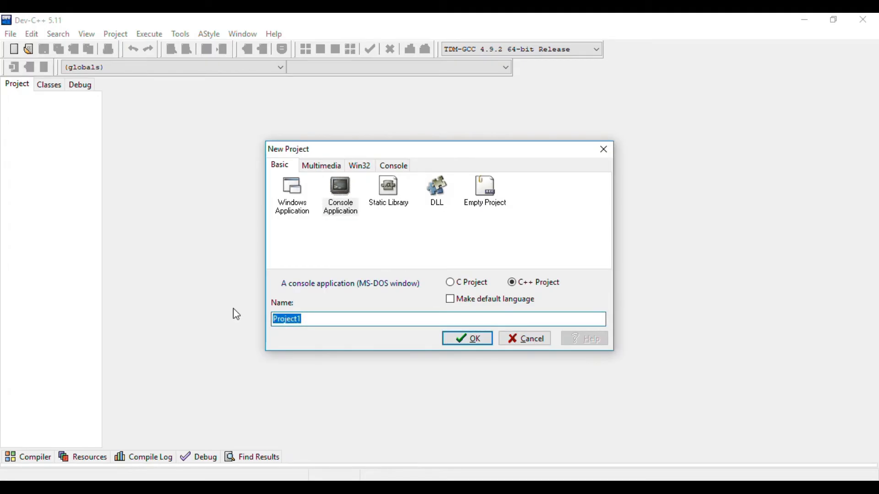
text(TEsting)
click(281, 320)
key(BackSpace)
text(esting)
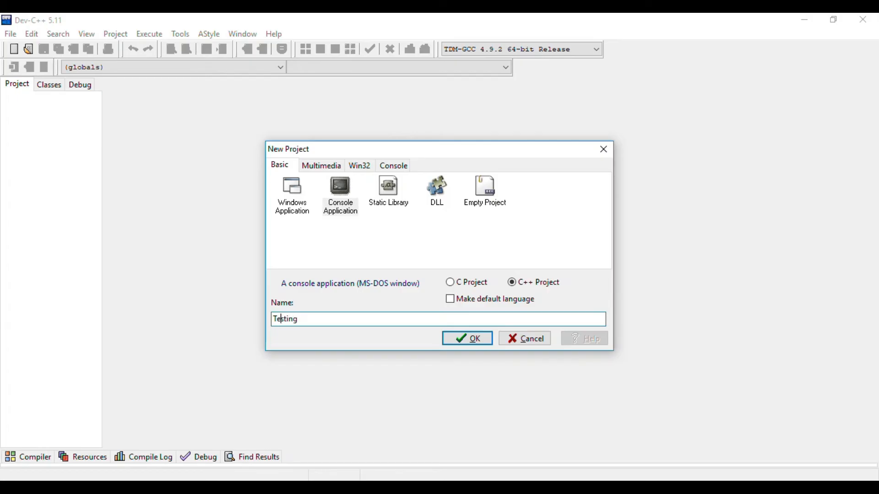
click(463, 341)
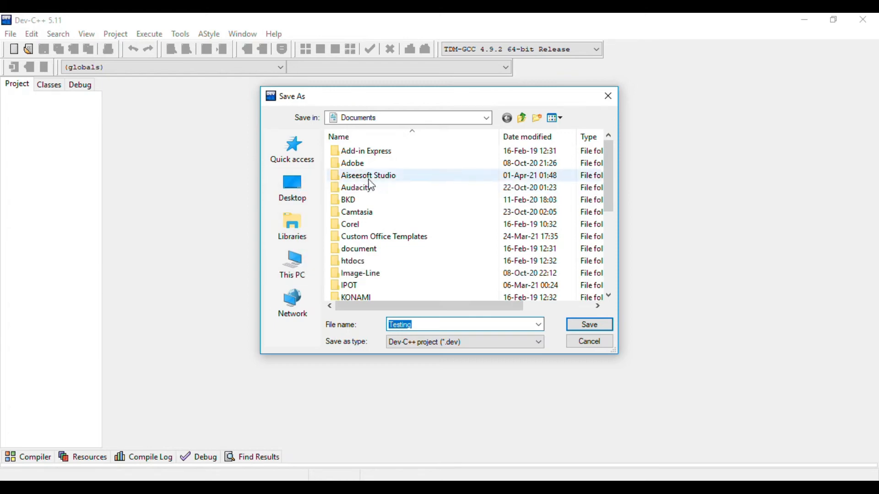
Save the Testing project in Documents and open the linker parameters in its Project Options.
click(582, 327)
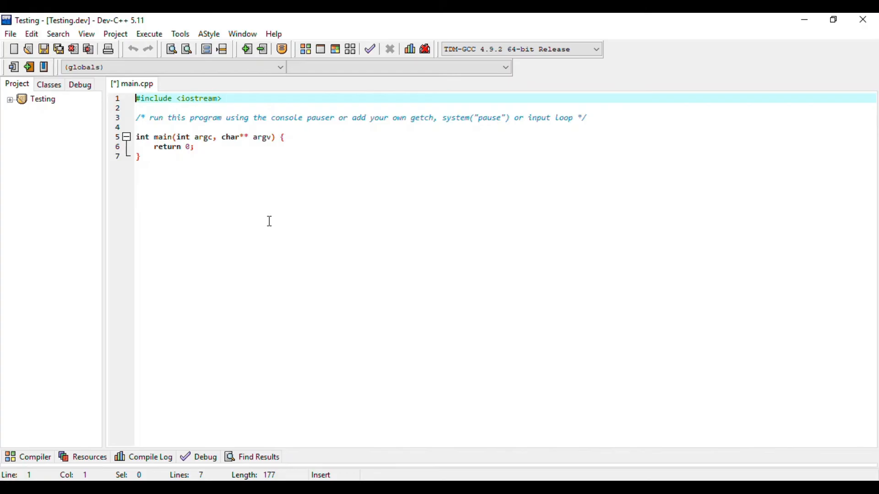
click(13, 105)
right_click(45, 103)
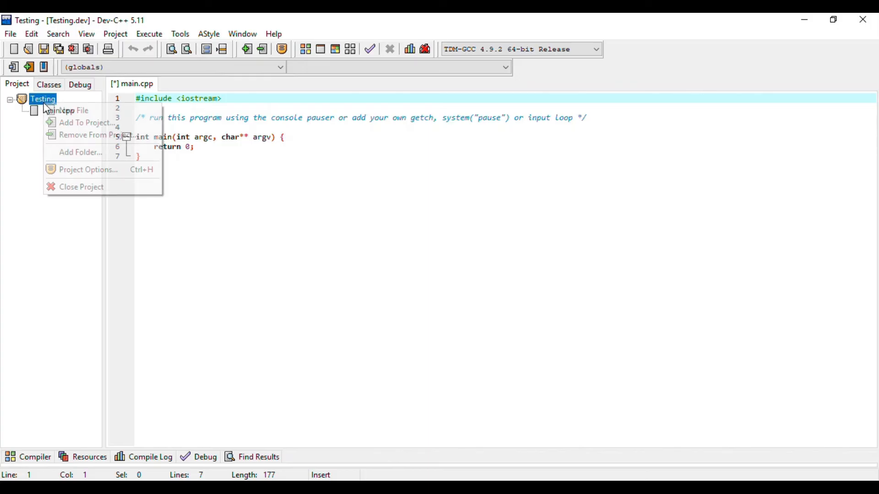
click(97, 174)
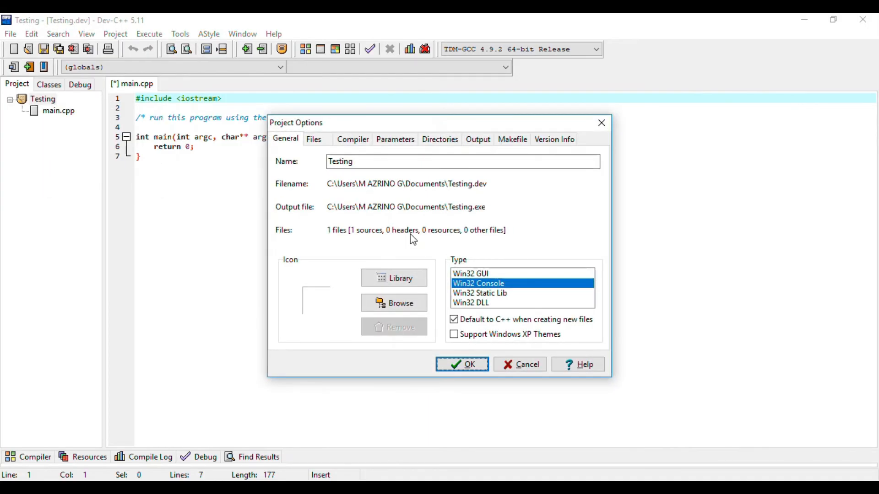
click(368, 143)
click(388, 140)
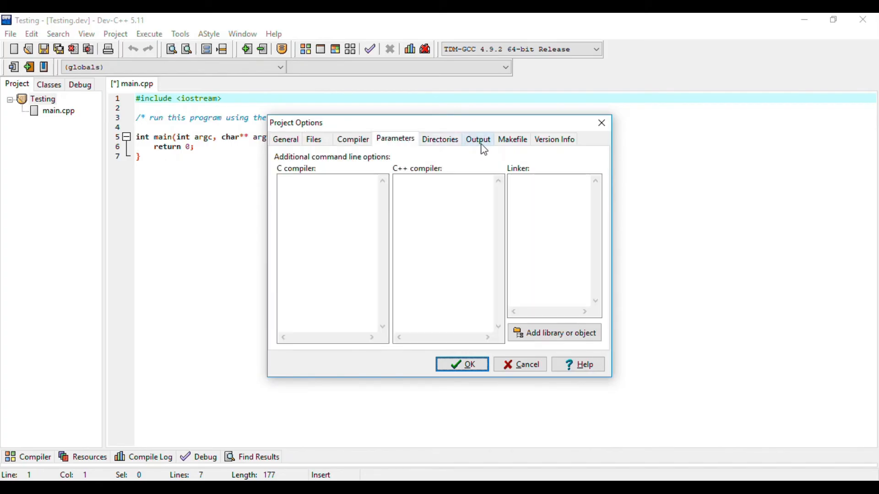
click(535, 192)
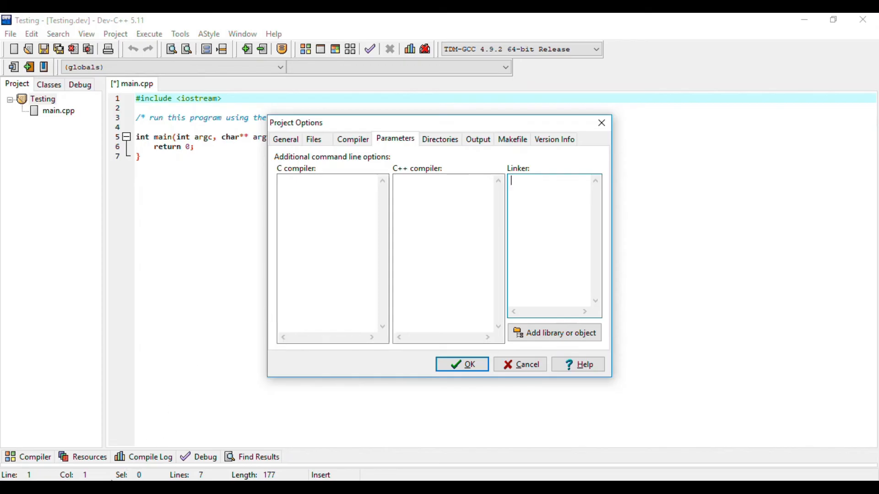
Switch to the Pert 2 folder in File Explorer and open the file linker text document.
mouse_move(203, 488)
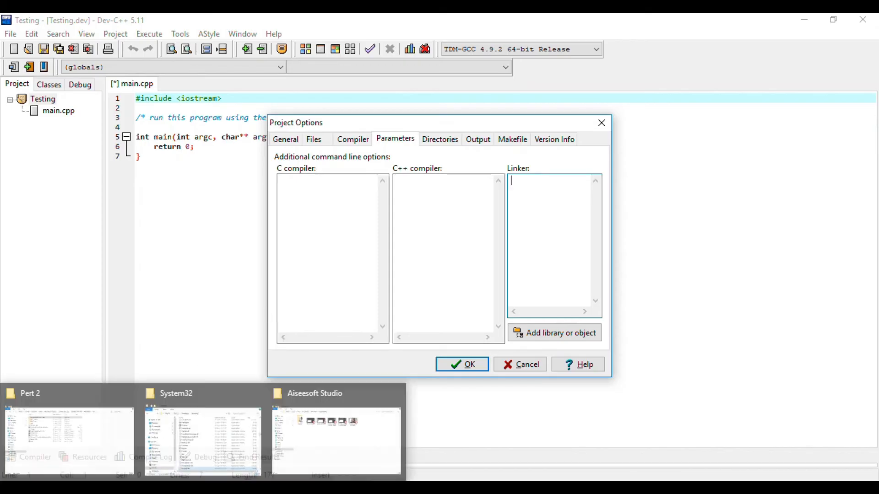
mouse_move(219, 446)
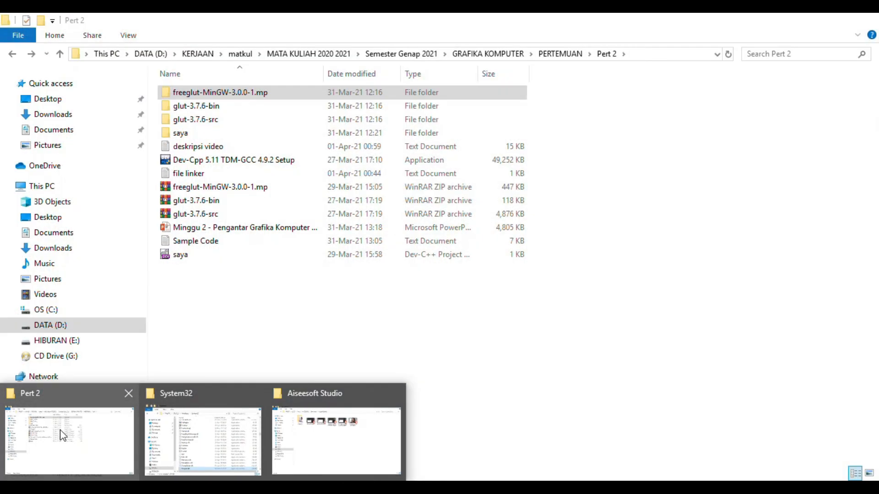
click(62, 435)
click(244, 338)
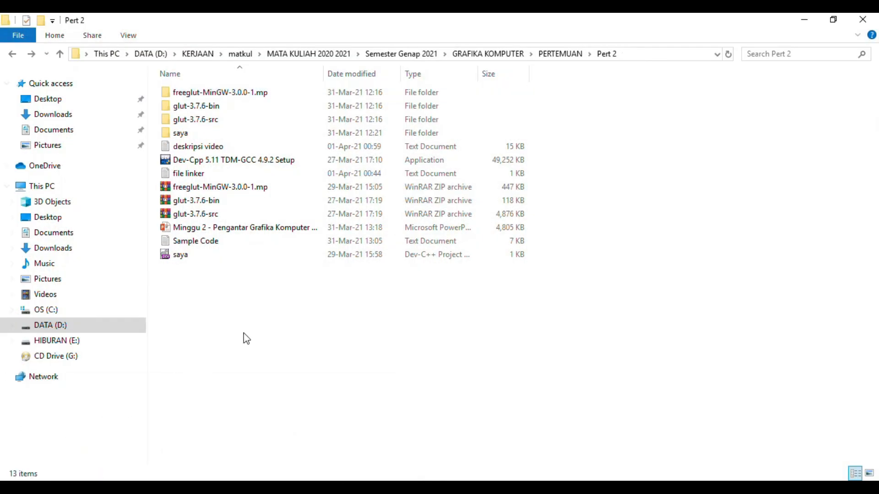
click(204, 244)
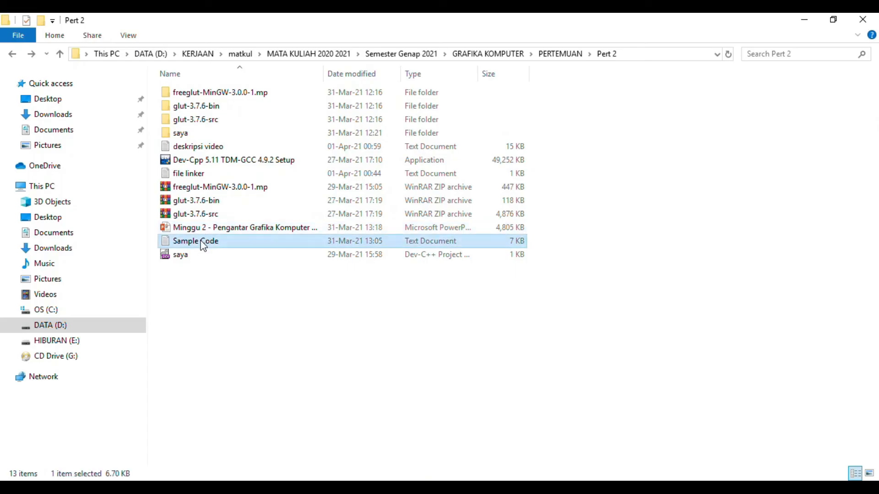
key(Up)
key(Up)
key(Up)
key(Up)
key(Up)
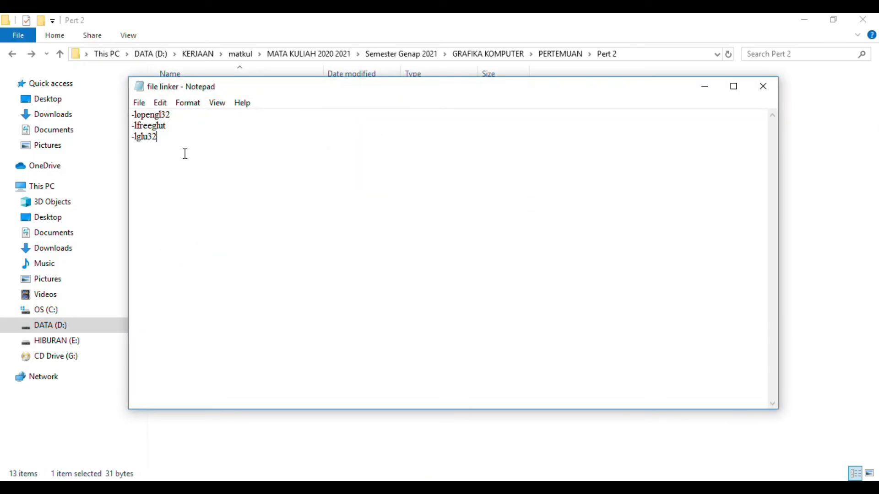
Copy the flags -lopengl32, -lfreeglut and -lglu32 from file linker into the project's Linker options in Dev-C++ and confirm.
drag(157, 136, 132, 114)
click(132, 114)
key(ctrl+a)
right_click(149, 127)
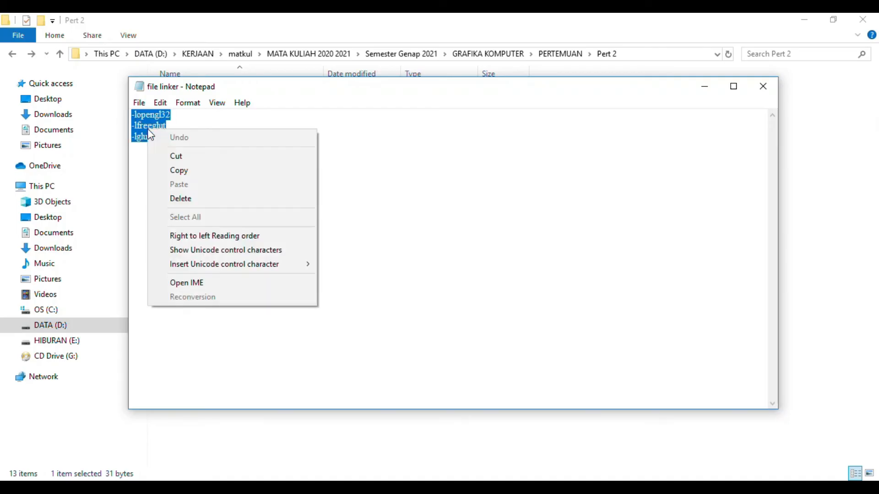
click(196, 170)
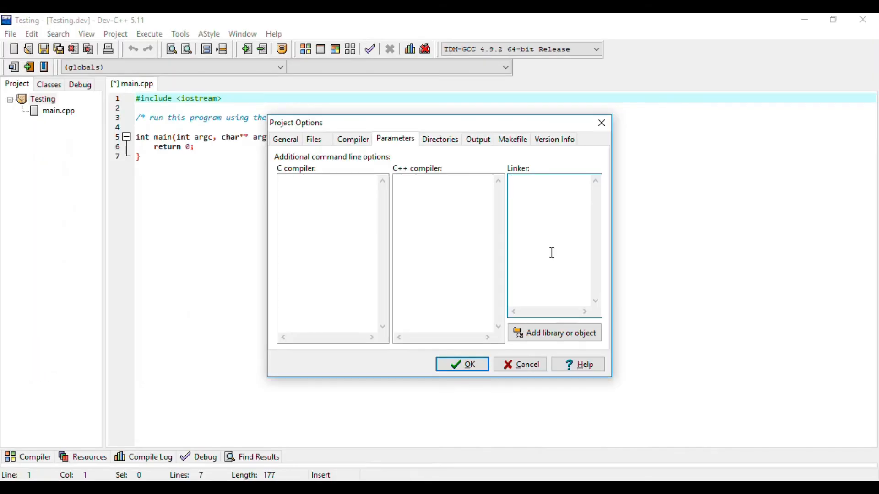
right_click(538, 209)
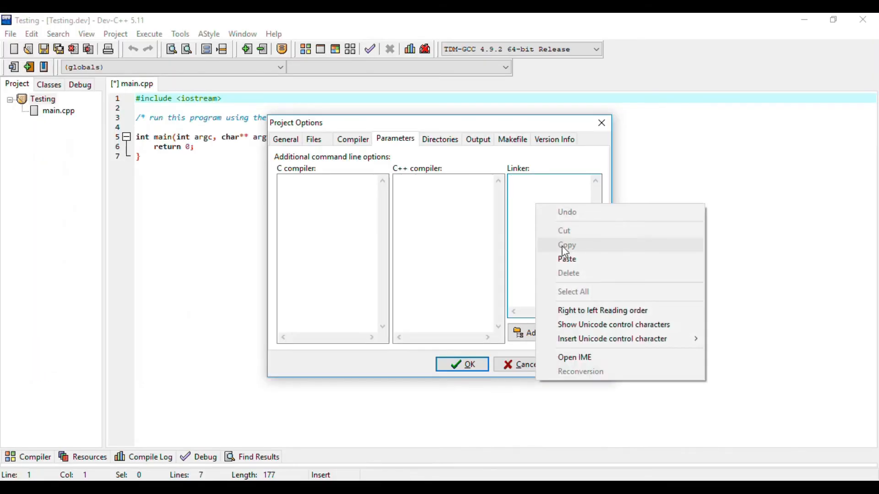
click(567, 259)
click(472, 372)
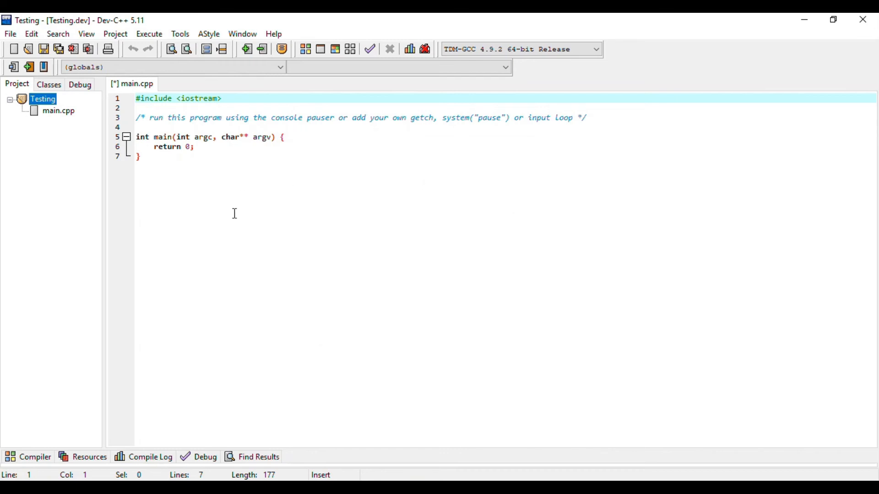
Open the Sample Code text document from the Pert 2 folder and copy all of its code.
click(812, 20)
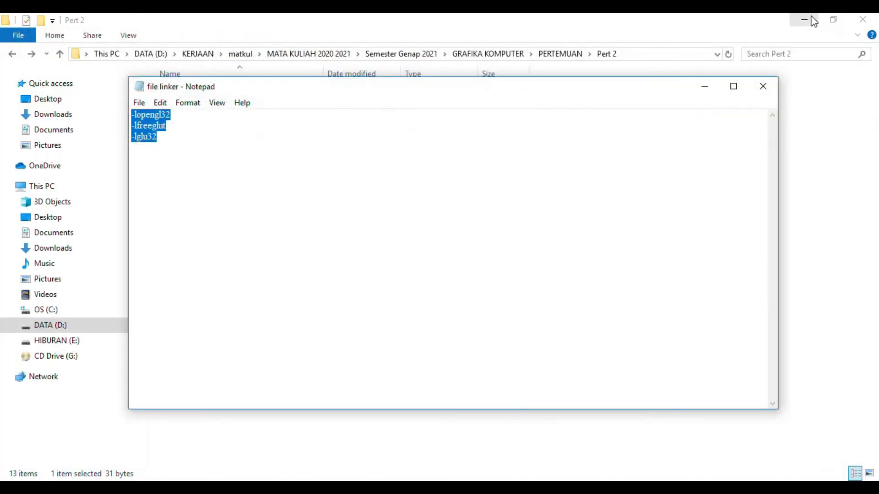
click(704, 87)
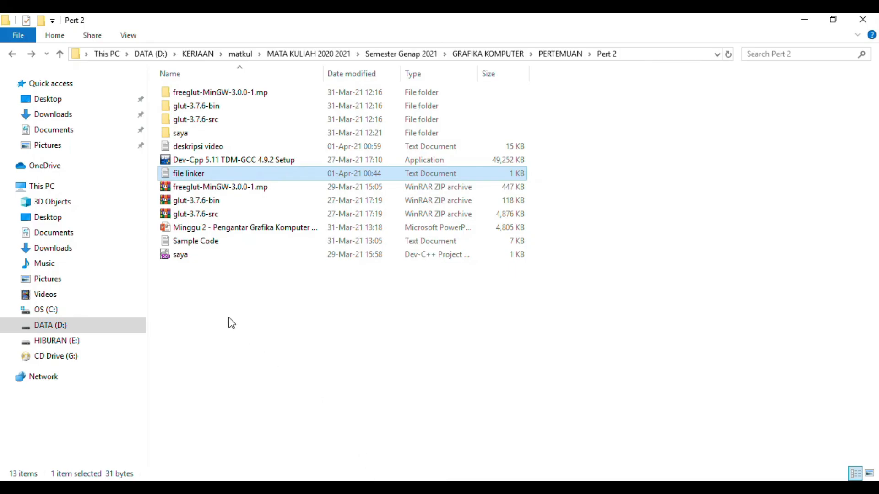
click(201, 243)
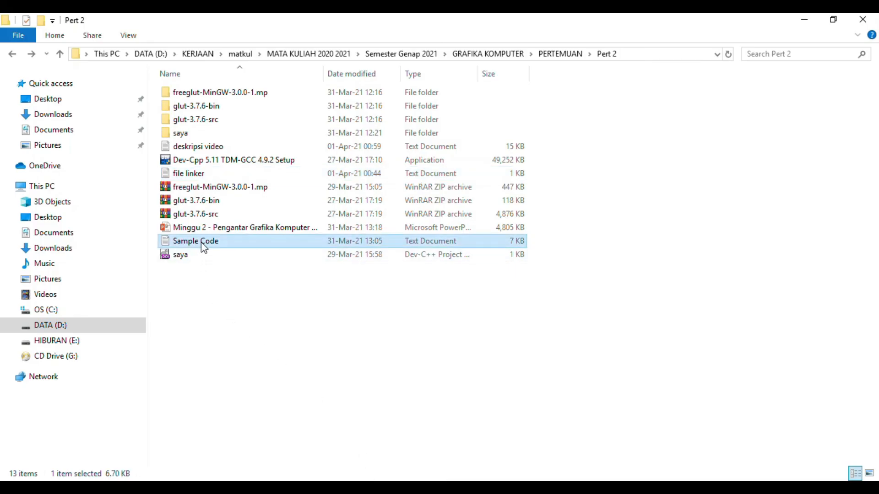
double_click(204, 247)
key(ctrl+a)
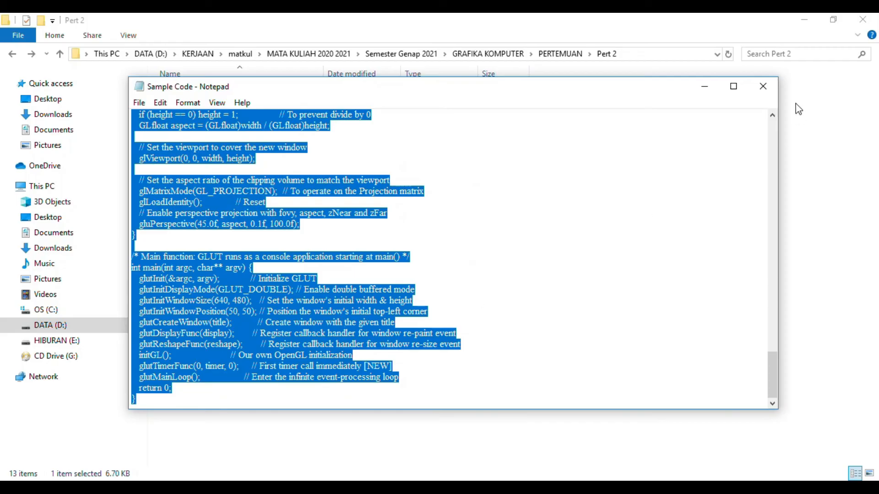
click(704, 87)
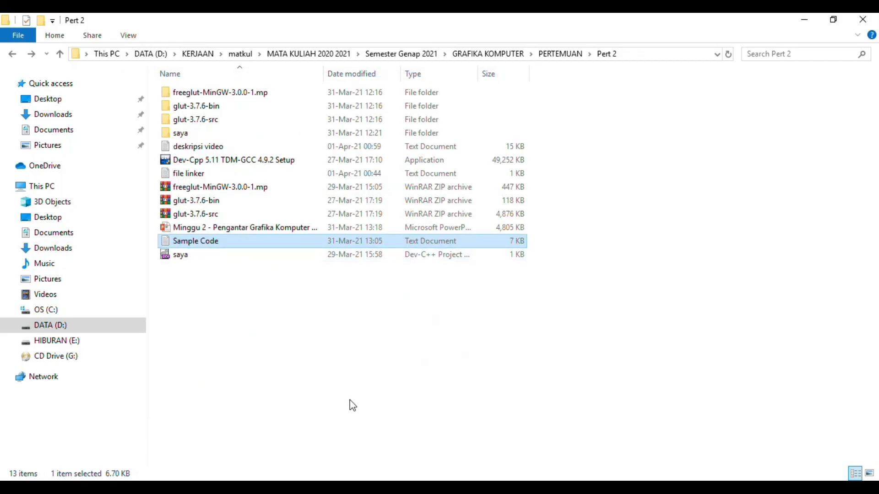
Return to Dev-C++ and replace the entire contents of main.cpp with the copied sample code.
click(354, 488)
click(295, 211)
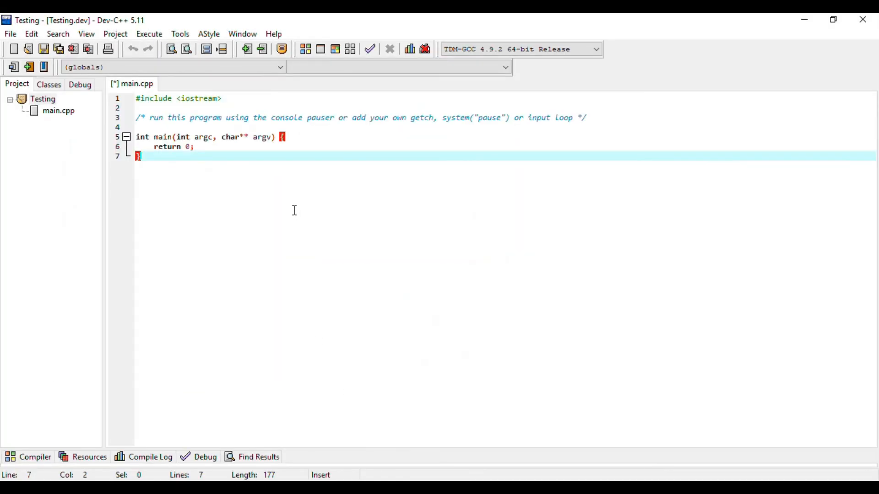
key(ctrl+a)
key(ctrl+v)
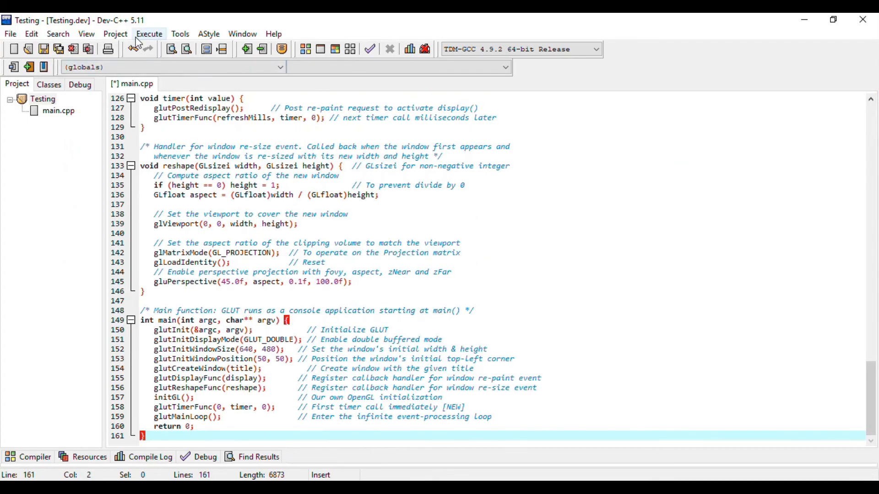
Compile and run the project, saving the source file as main in Documents, and move the 3D Shapes with animation window nearer the screen centre.
click(149, 34)
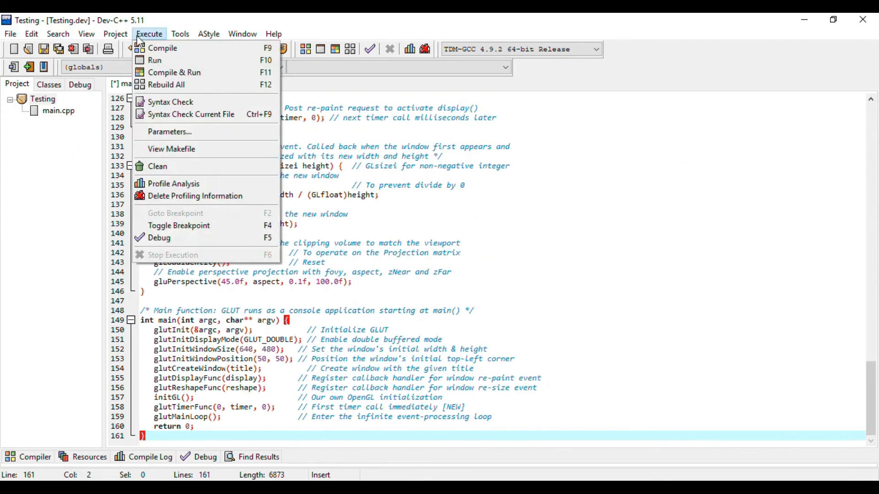
click(160, 71)
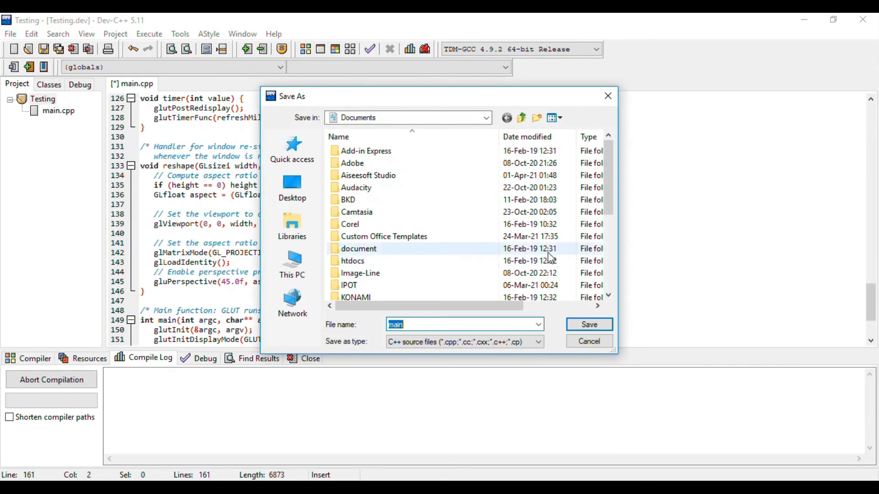
click(579, 326)
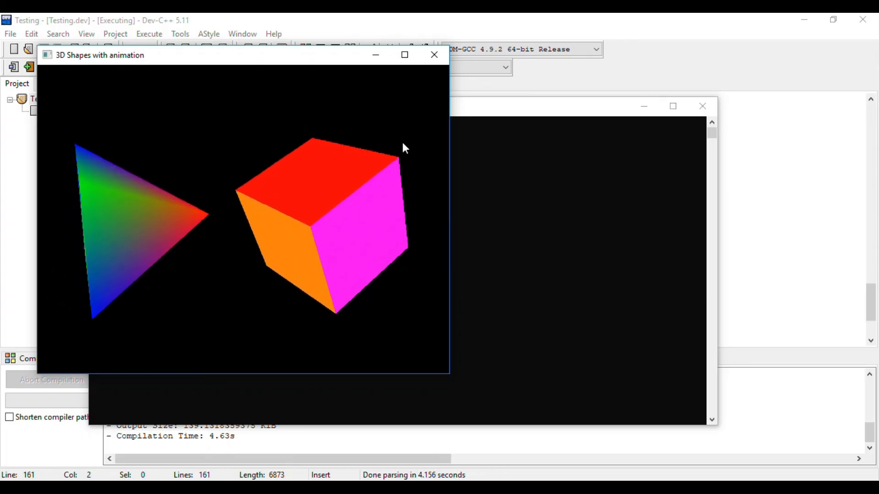
drag(348, 58, 571, 98)
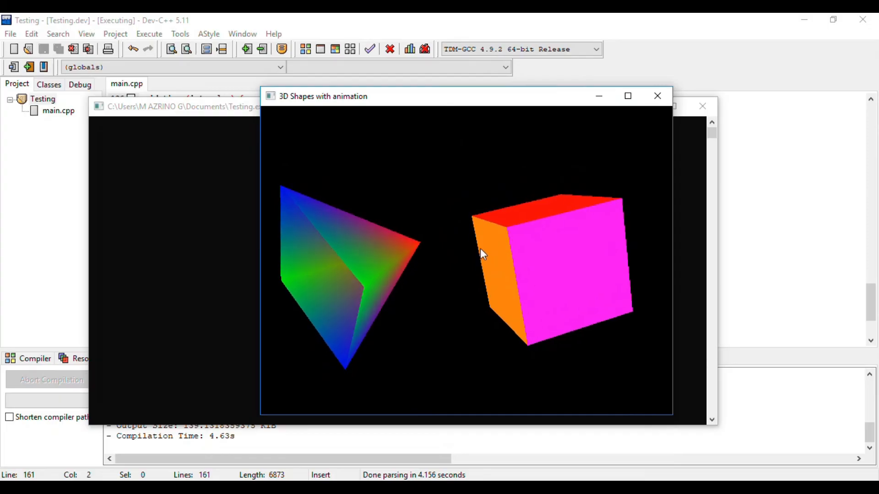
click(362, 481)
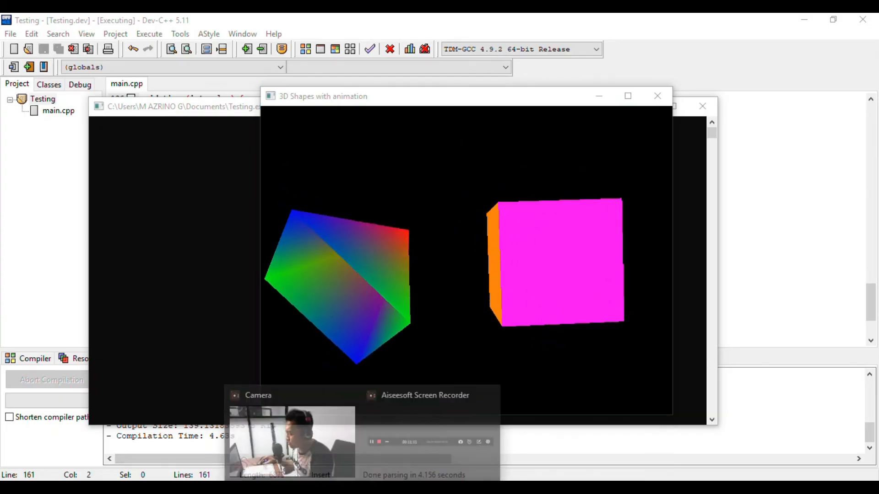